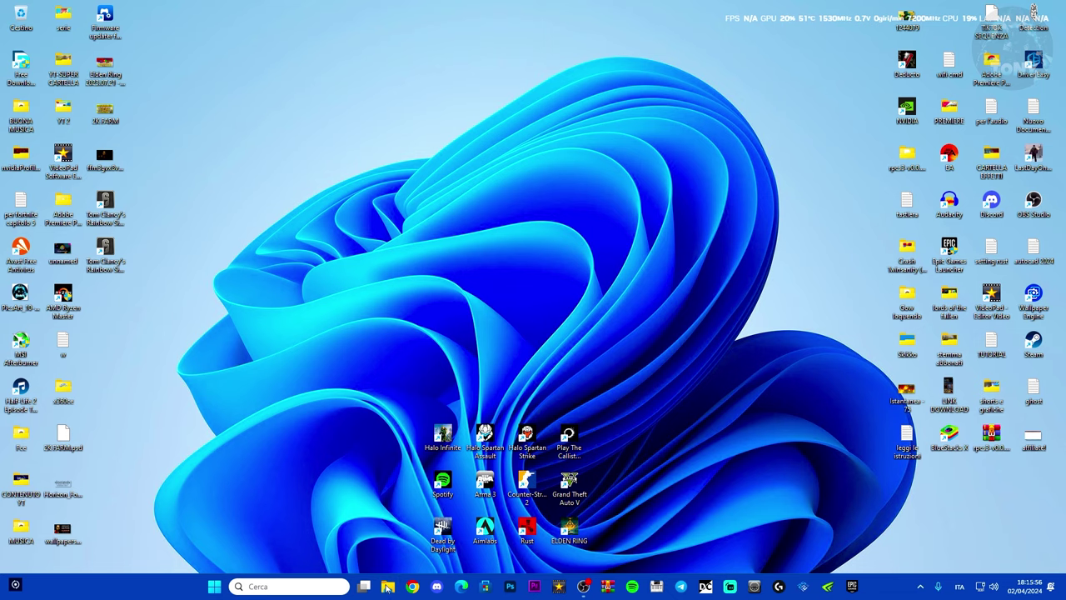
Step: Open Questo PC in File Explorer and look over the C:, D: and E: drives
scroll(275, 299, "down", 6)
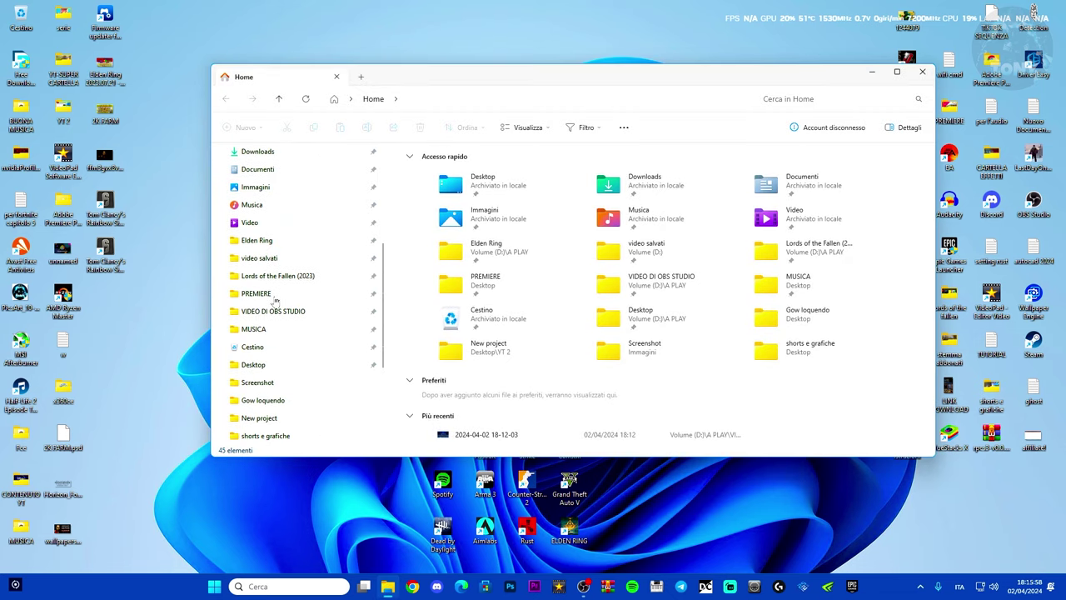
left_click(266, 330)
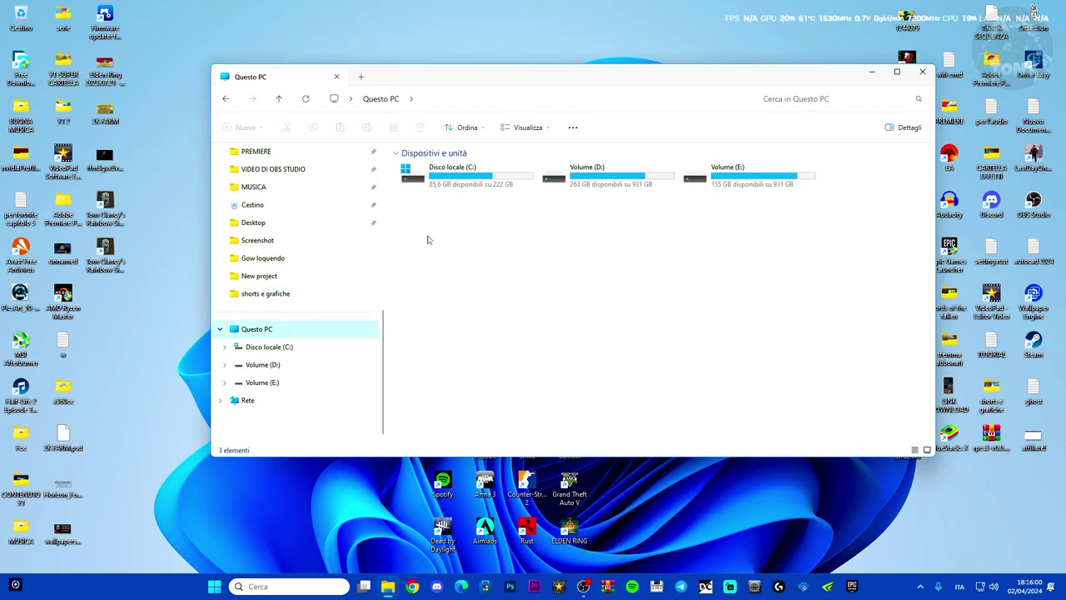
left_click(464, 188)
left_click(712, 185)
left_click(671, 188)
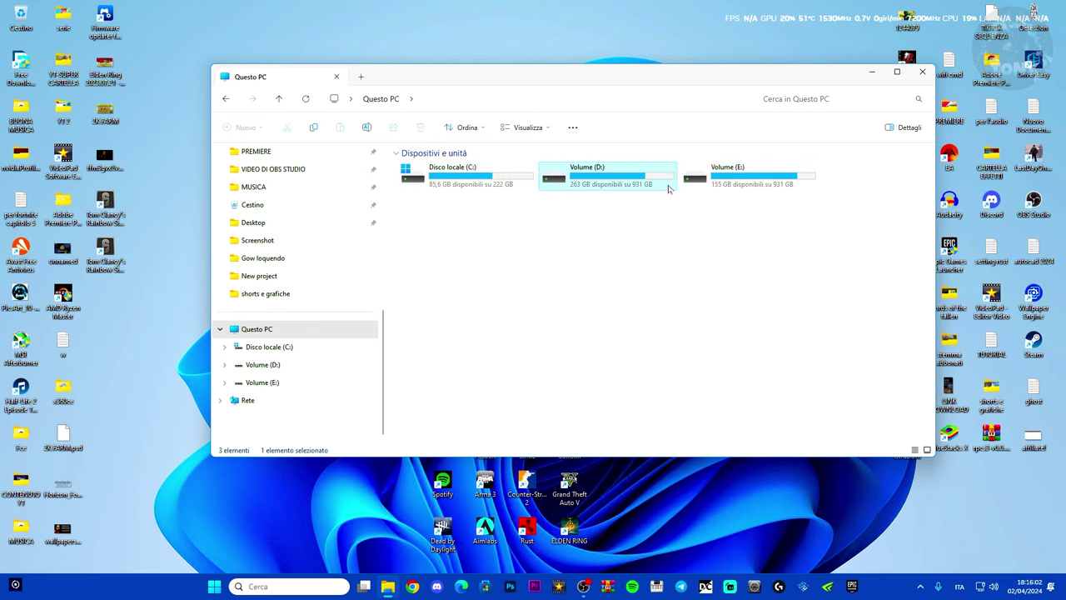
left_click(499, 188)
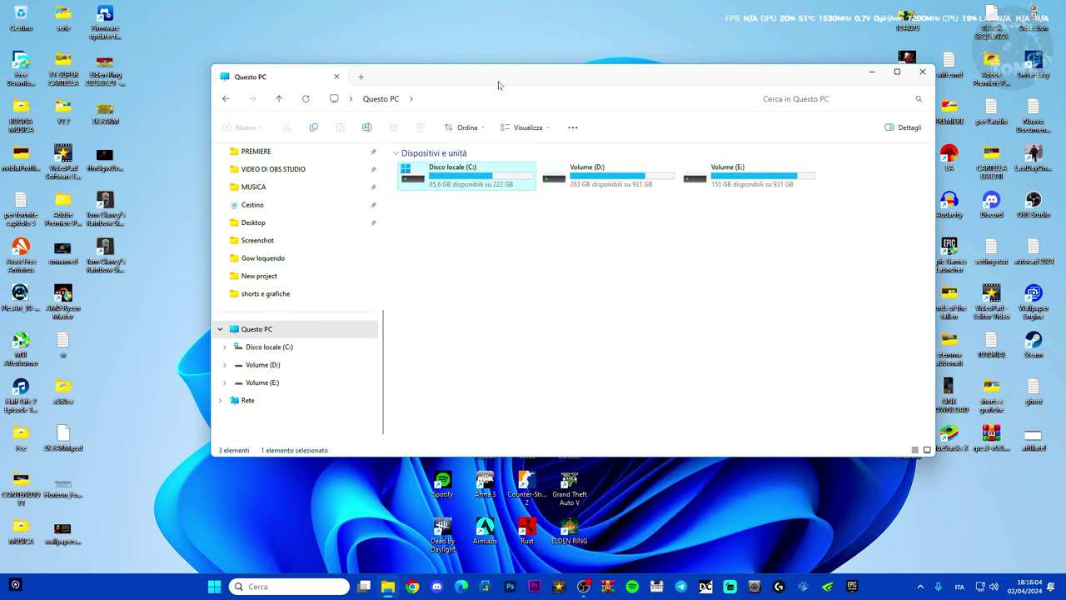
left_click(492, 224)
left_click_drag(501, 67, 511, 64)
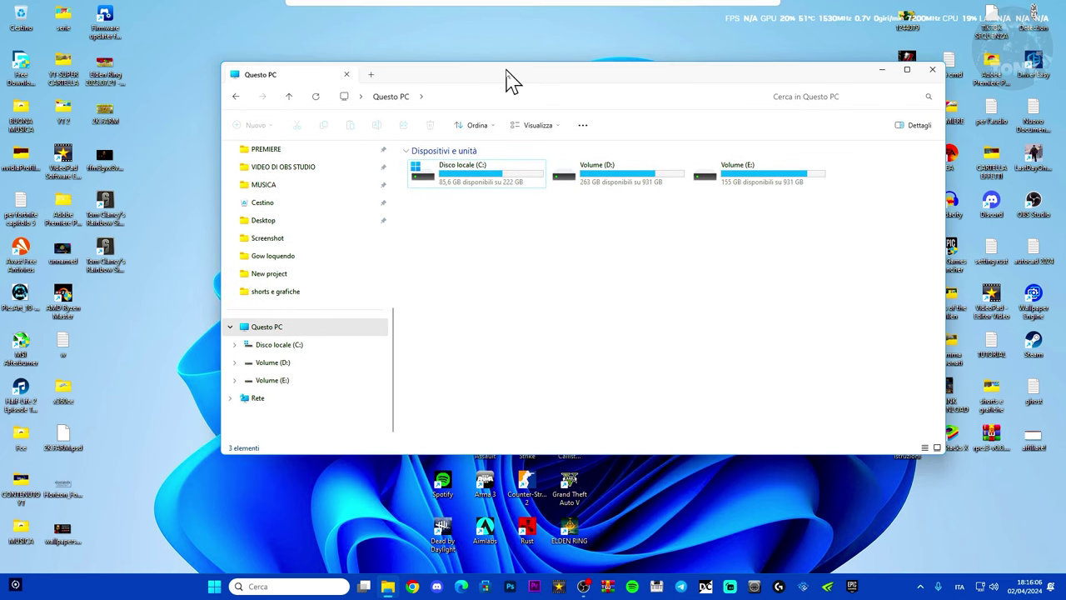
left_click(482, 182)
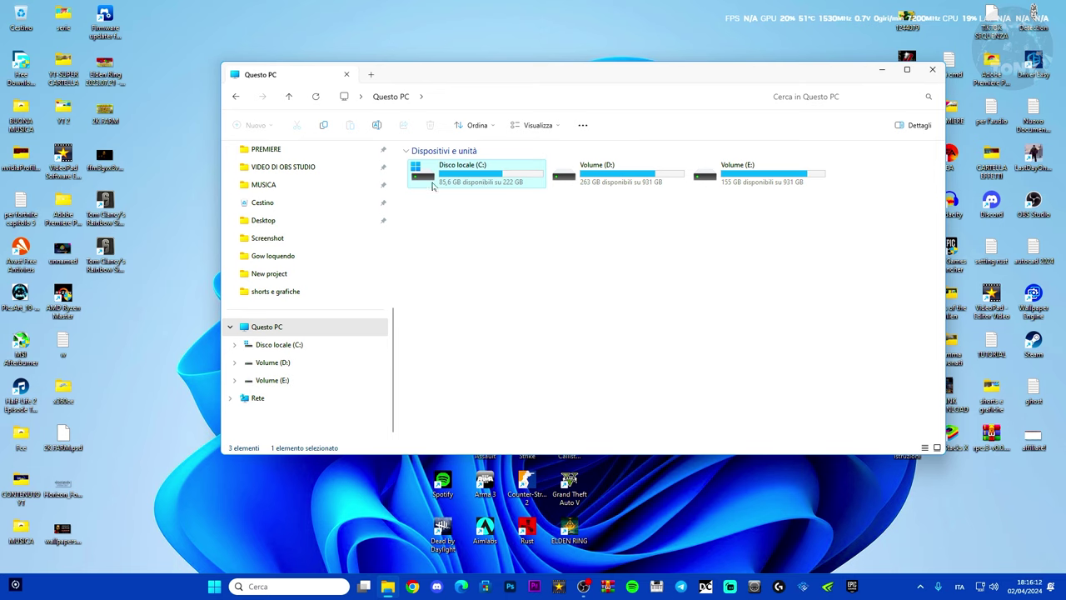
left_click(497, 245)
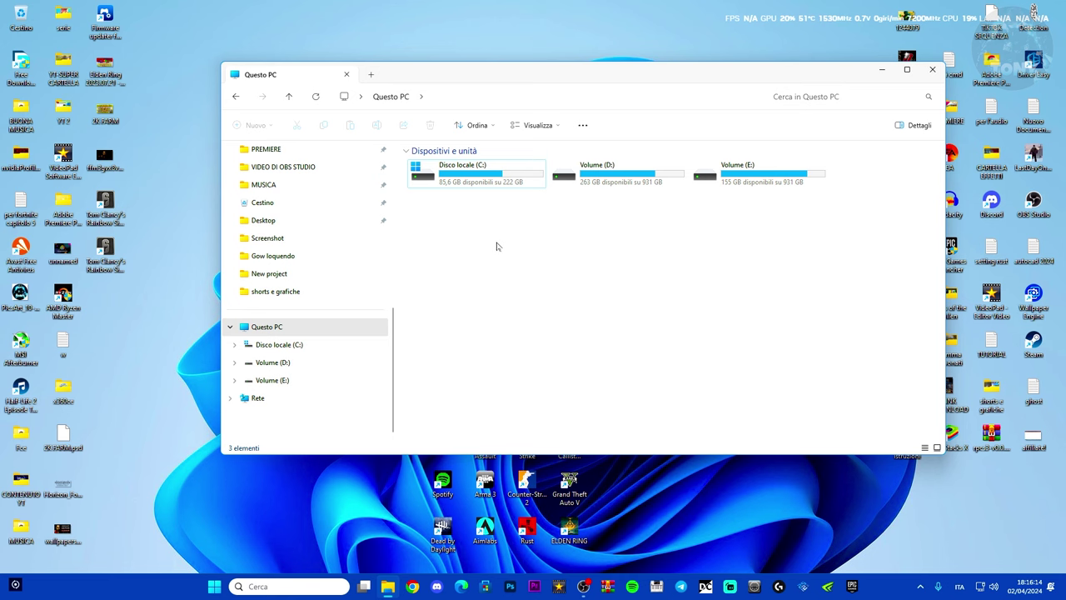
left_click_drag(520, 76, 525, 75)
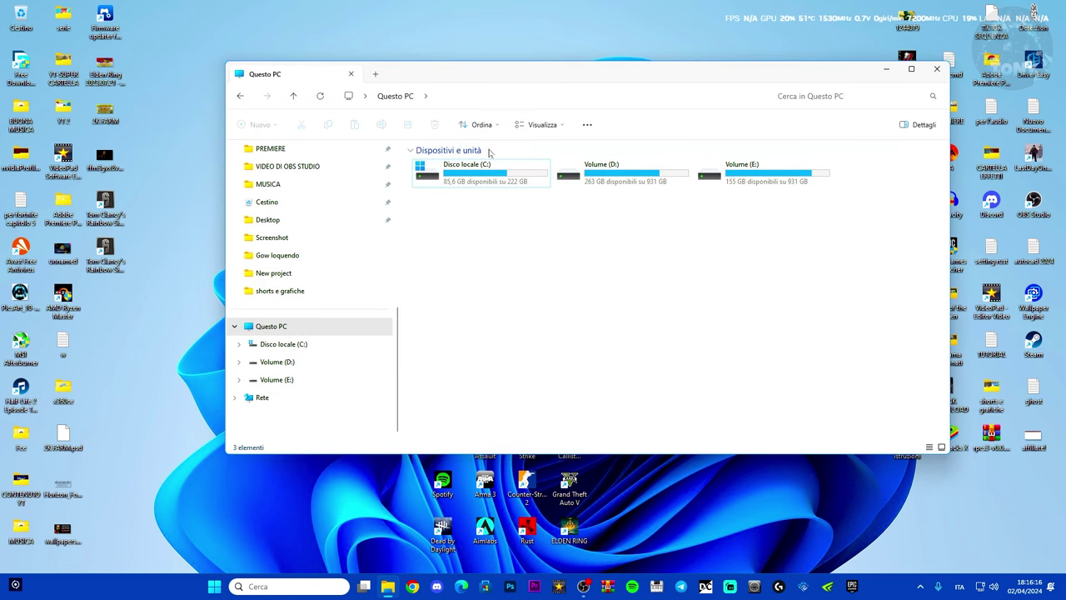
Step: Open the properties of Disco locale (C:) and place the dialog beside the drive
right_click(466, 177)
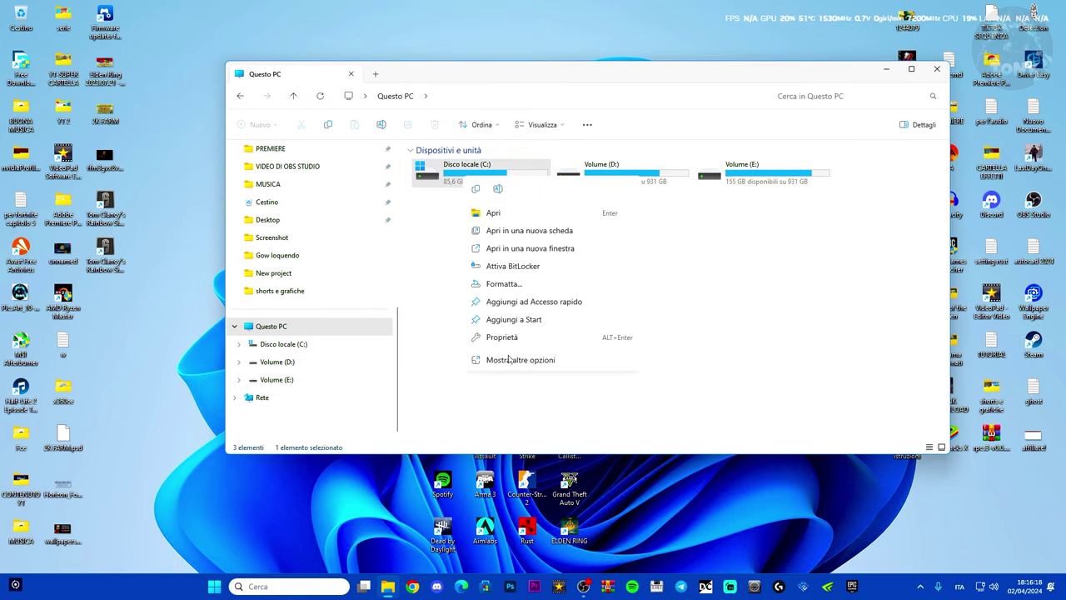
left_click(508, 359)
left_click(495, 455)
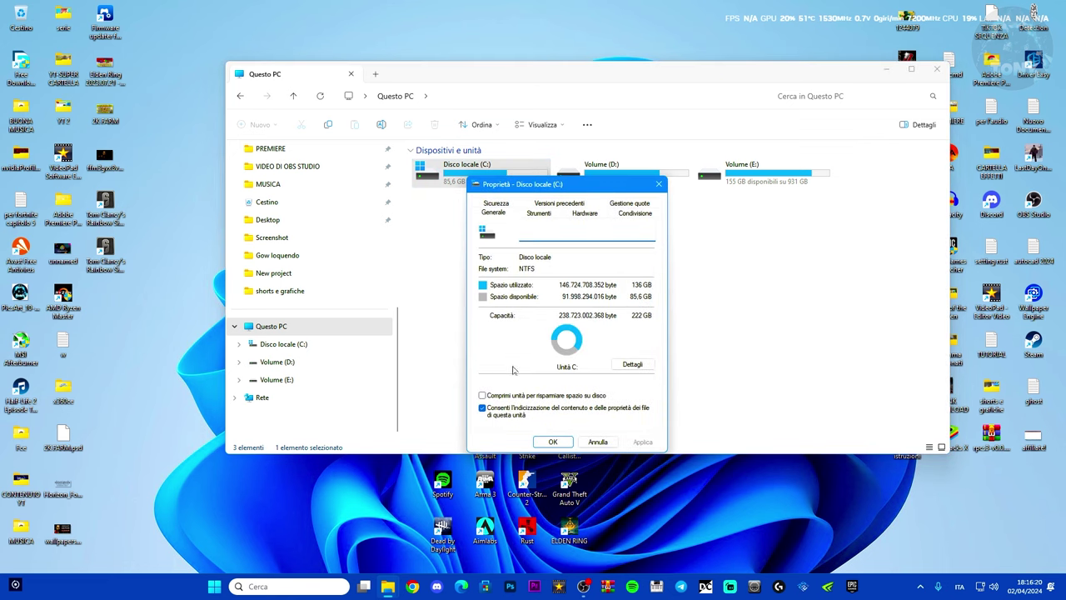
left_click_drag(552, 183, 635, 163)
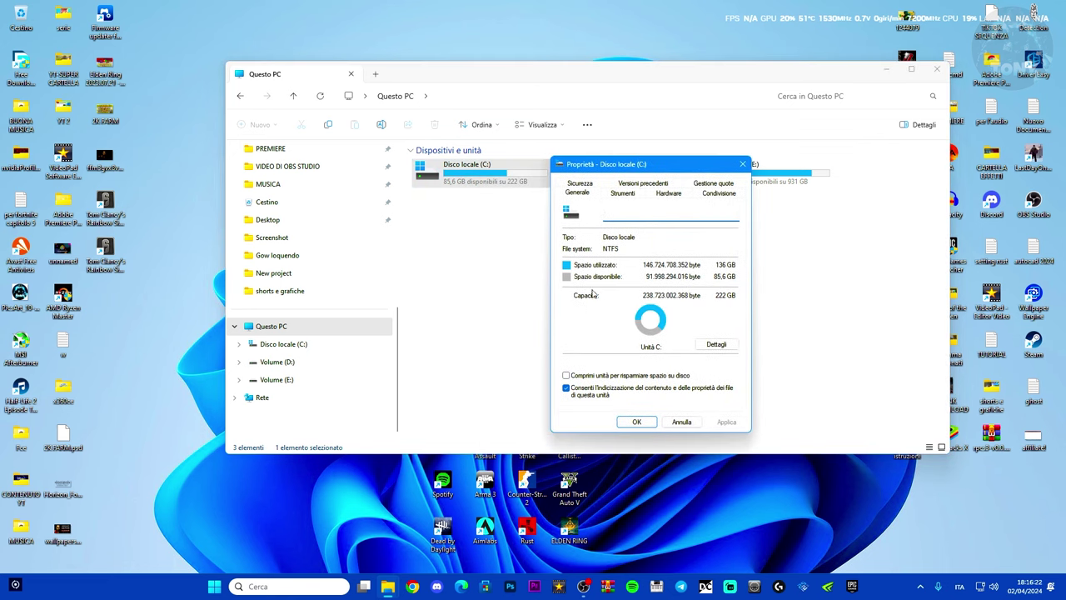
Step: View the error check (Controllo errori) for drive C: and close it without analysing the drive
left_click(623, 193)
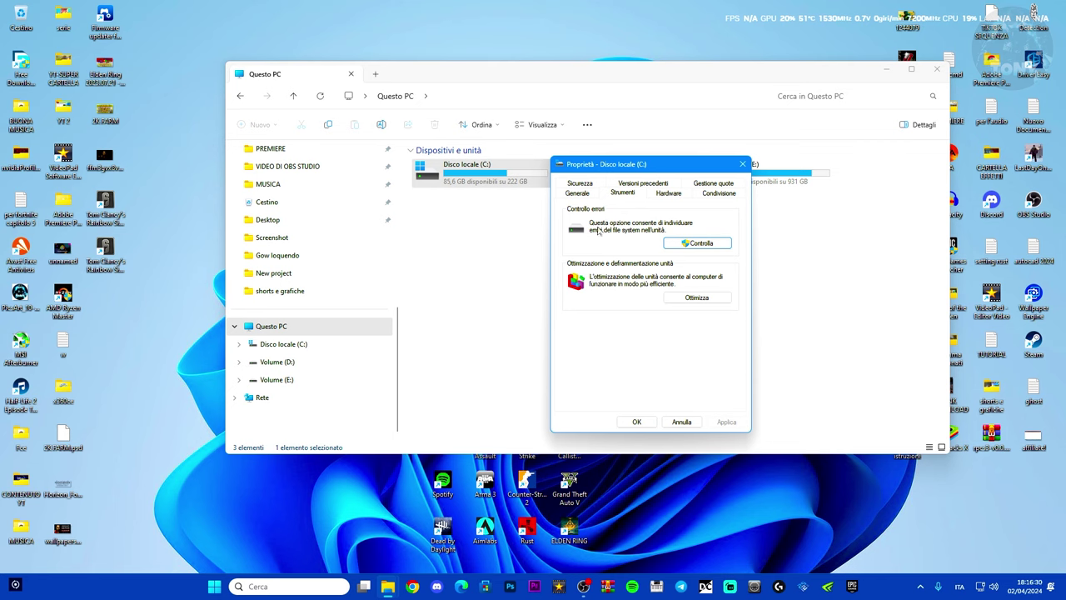
left_click(685, 249)
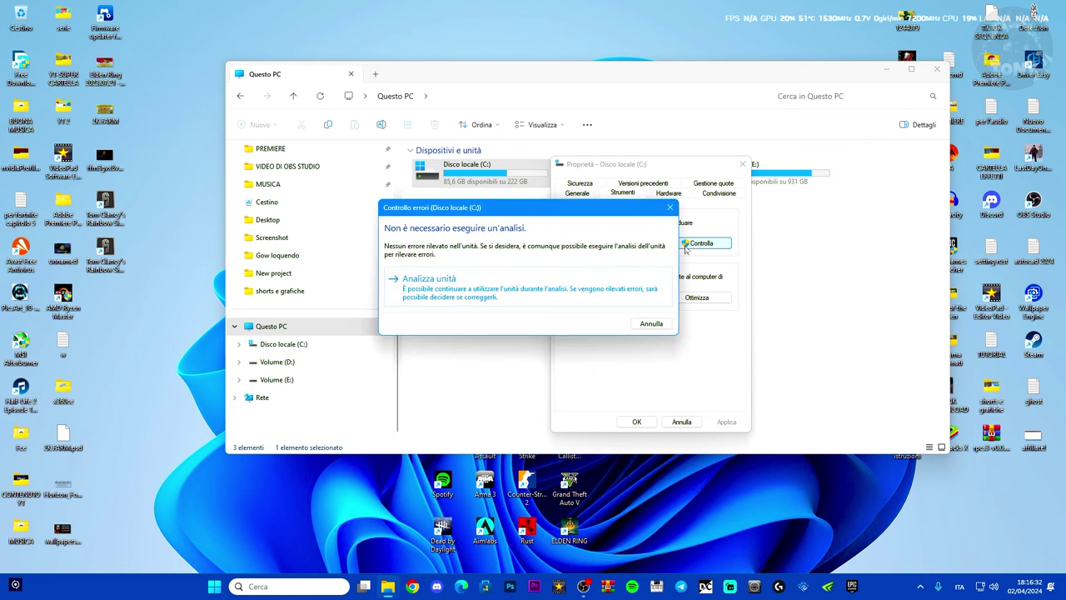
left_click_drag(598, 213, 457, 187)
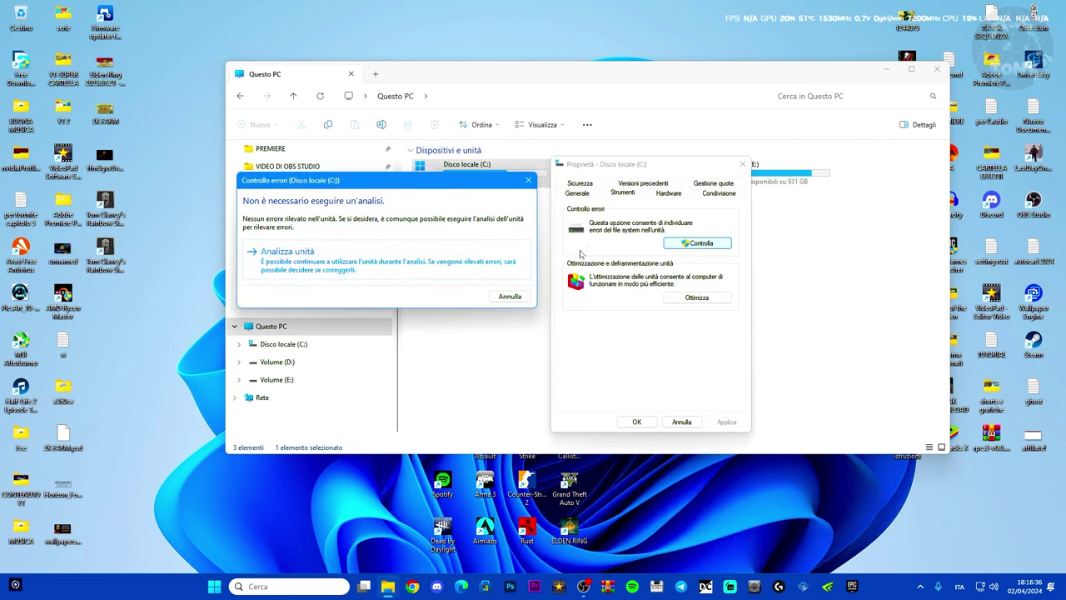
left_click(528, 179)
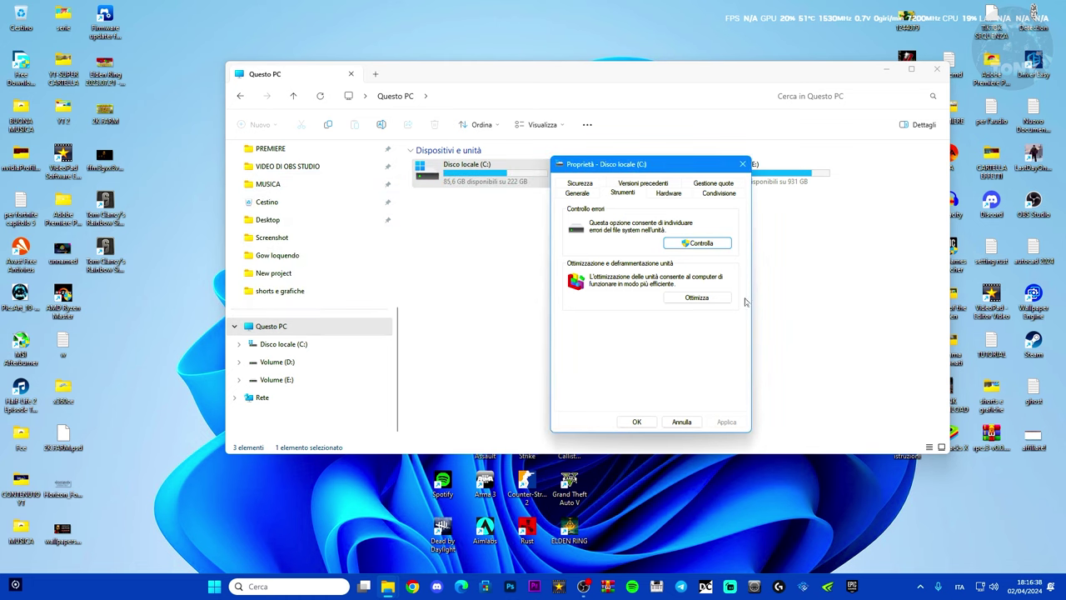
Step: Open the drive optimisation tool (Ottimizza unità) and optimise drive C:
left_click(696, 298)
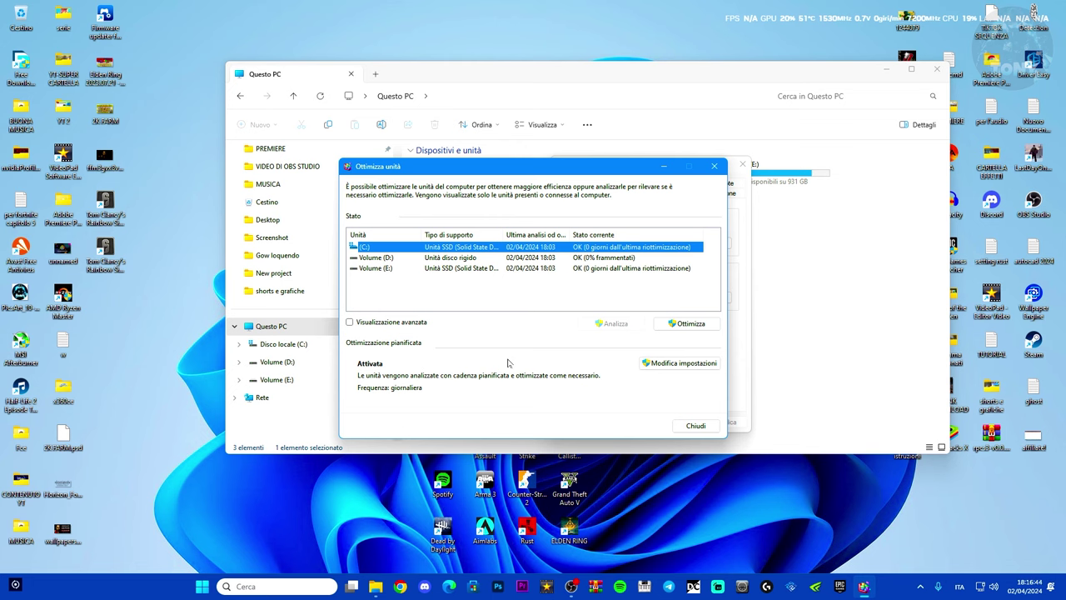
left_click(395, 259)
left_click(394, 269)
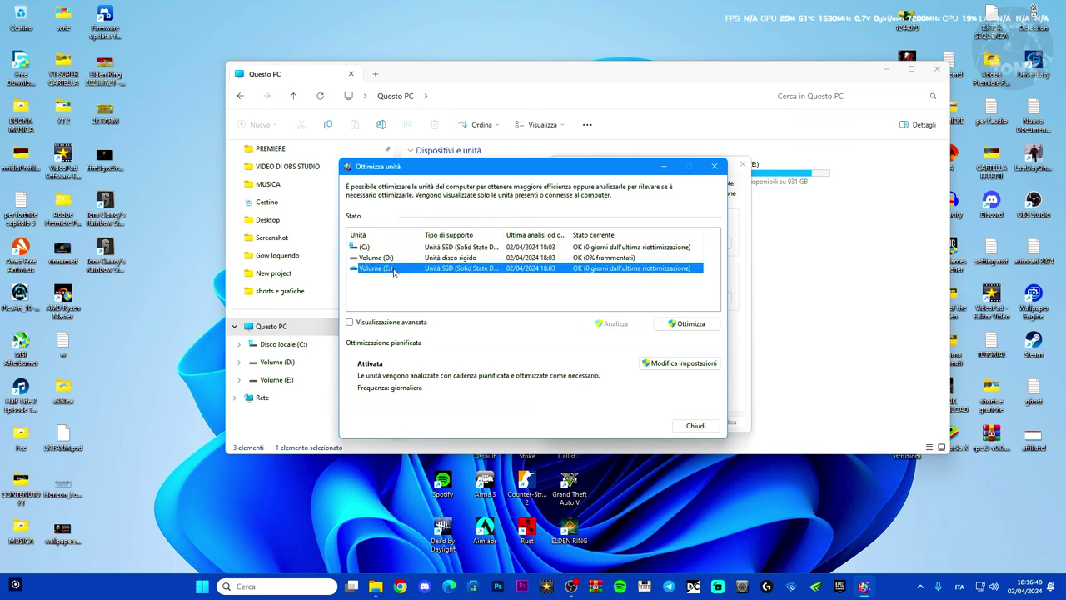
left_click(411, 248)
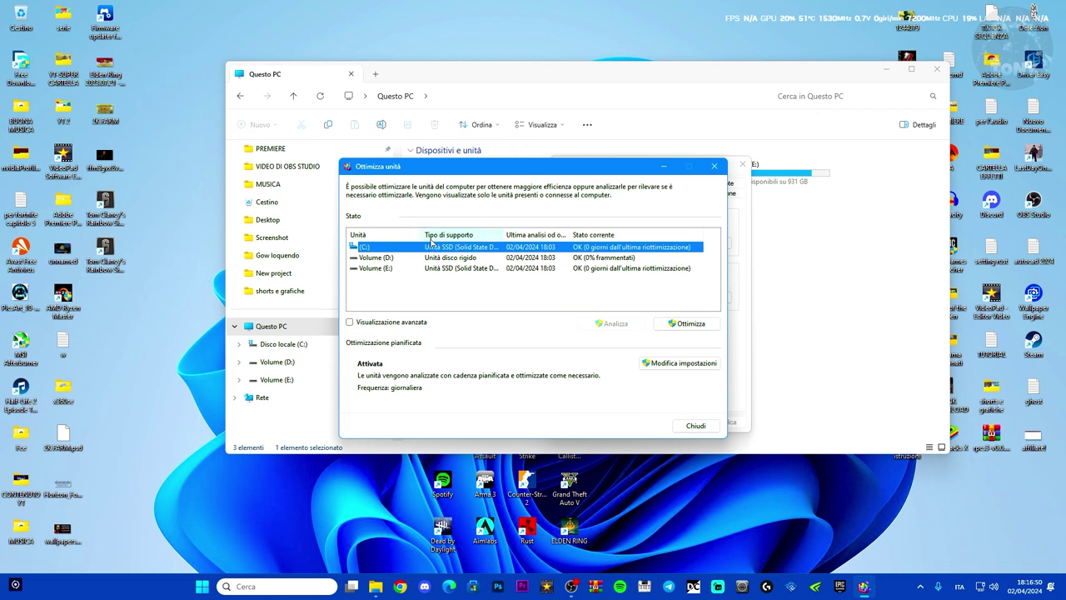
left_click(675, 324)
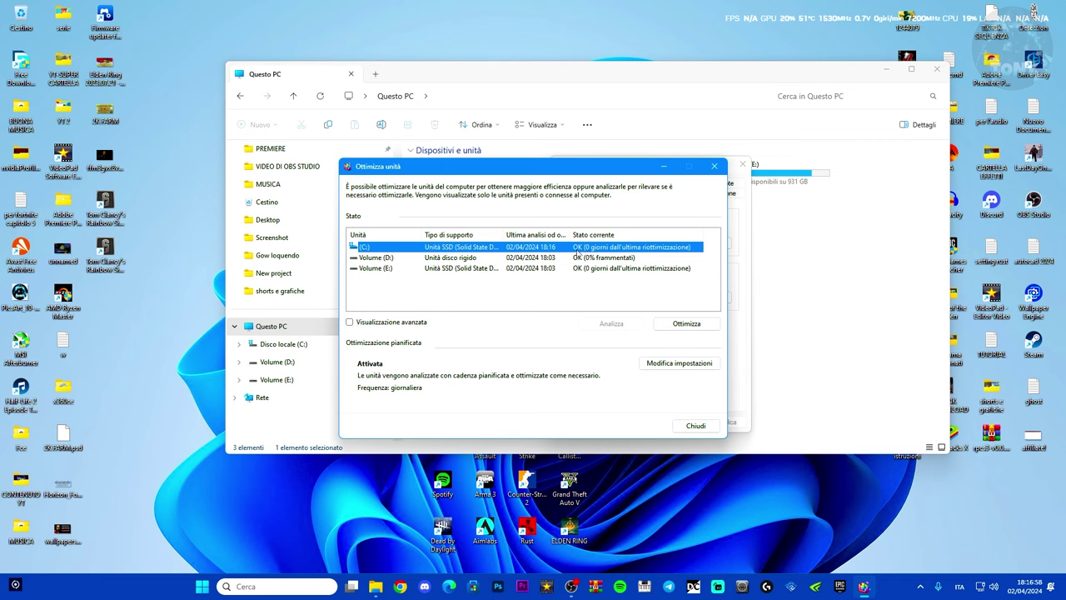
Step: Examine the performance details of the C: and D: disks in Task Manager to check their drive types
left_click(374, 258)
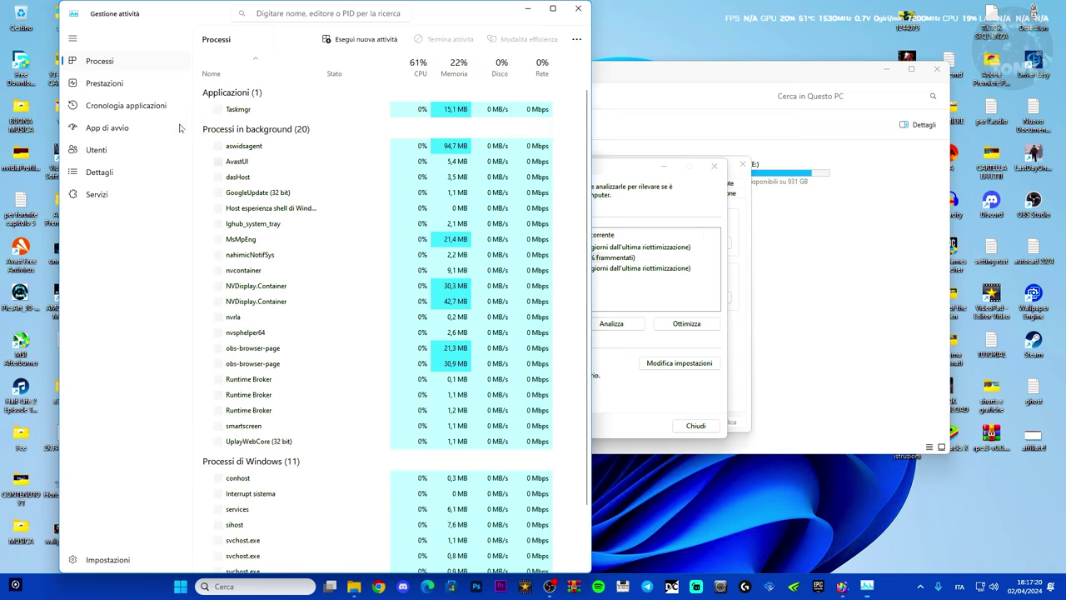
left_click(104, 84)
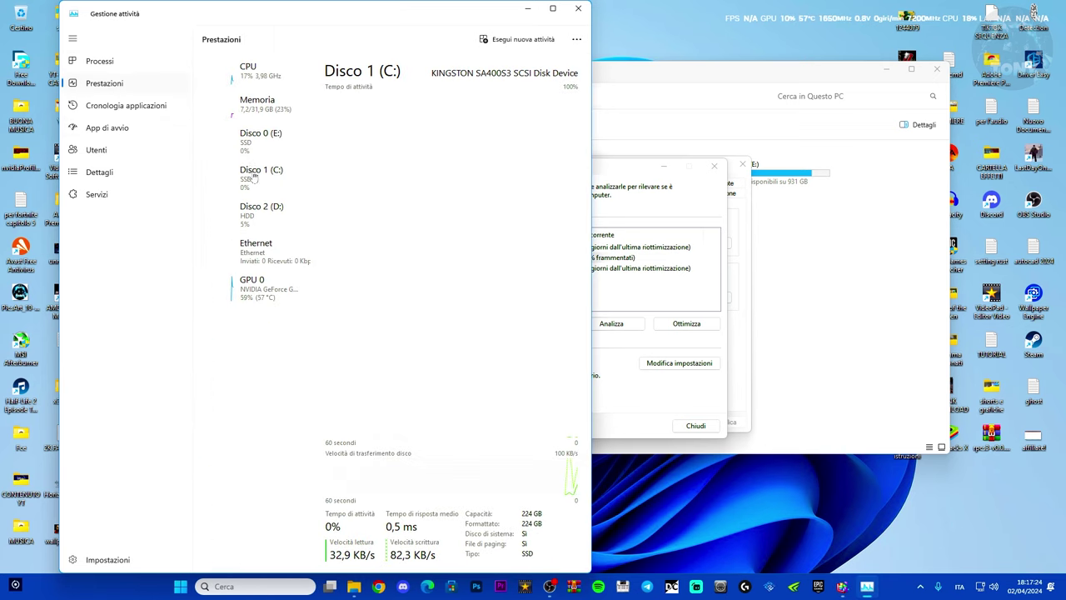
left_click(254, 221)
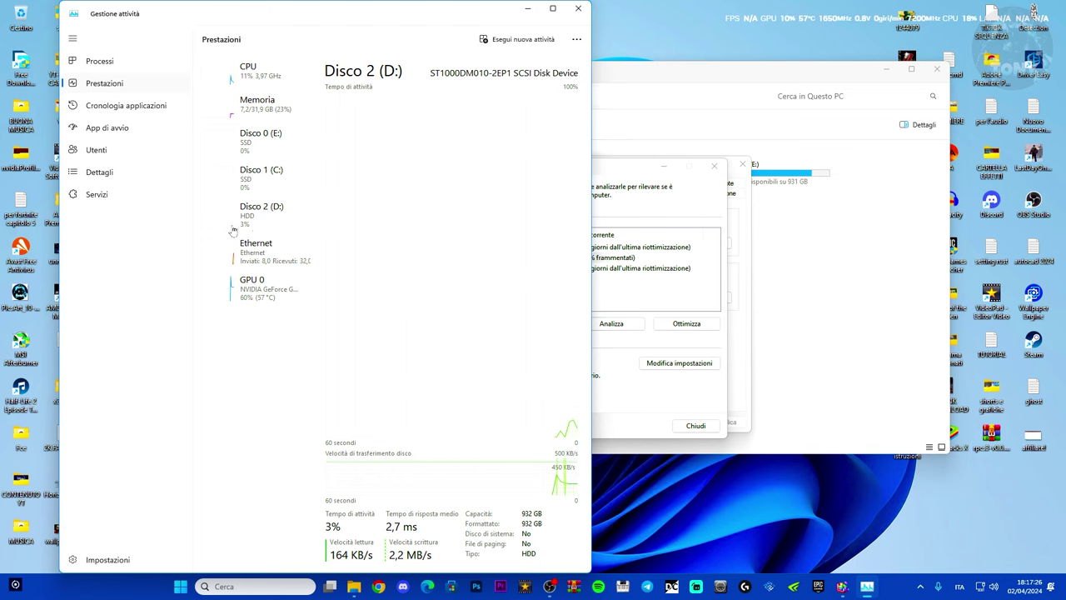
Step: Bring the drive optimiser back into full view and optimise Volume (E:)
left_click_drag(612, 166, 757, 172)
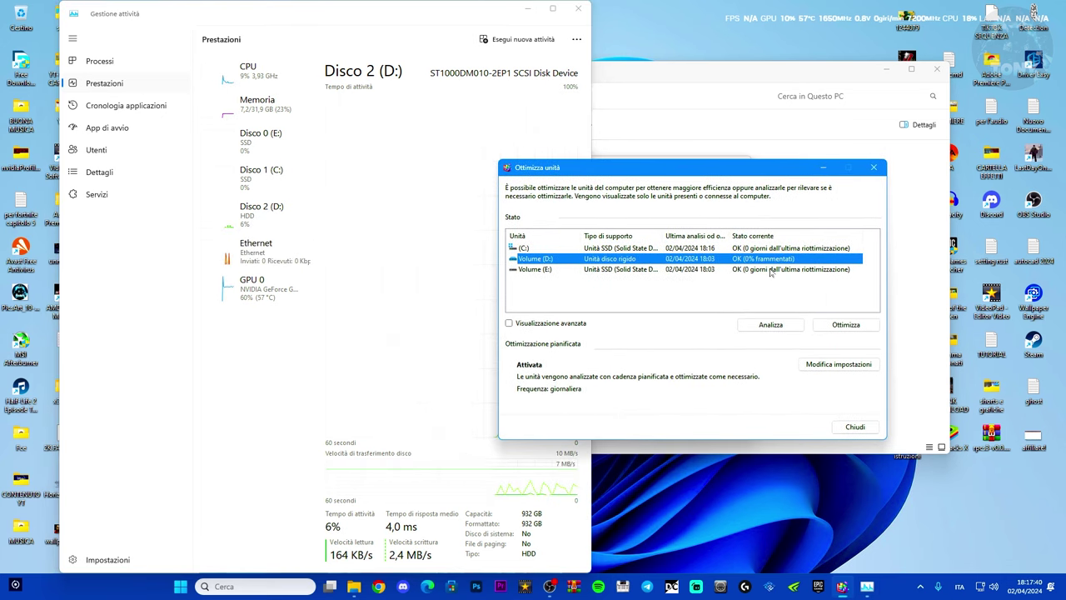
key("Return")
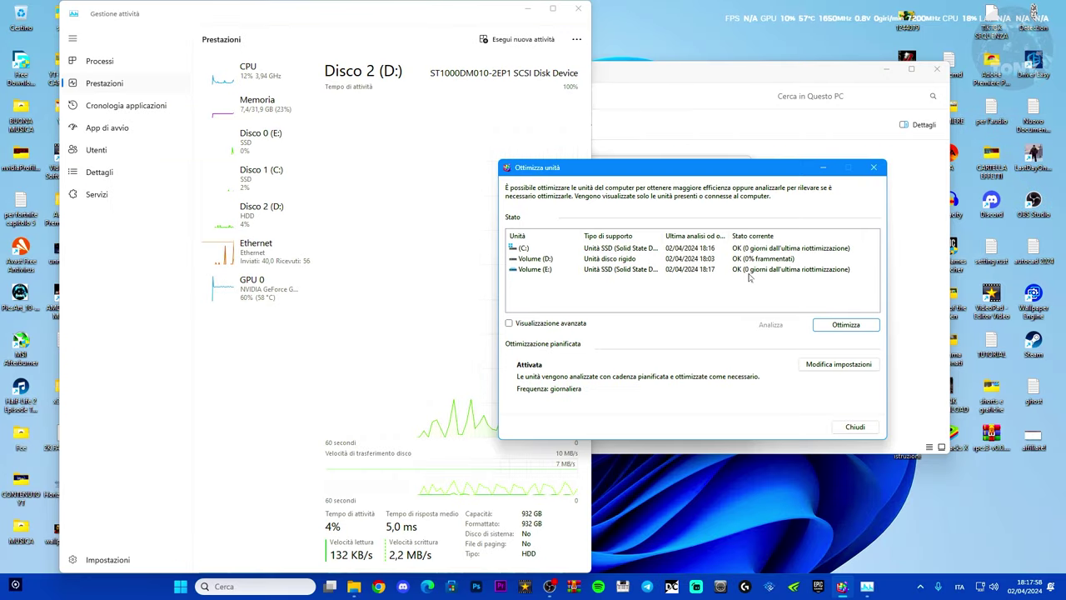
Step: Optimise the unlettered volumes beginning a9bc84 and 13ff72 through the advanced view, and close the optimiser and Task Manager
left_click(509, 324)
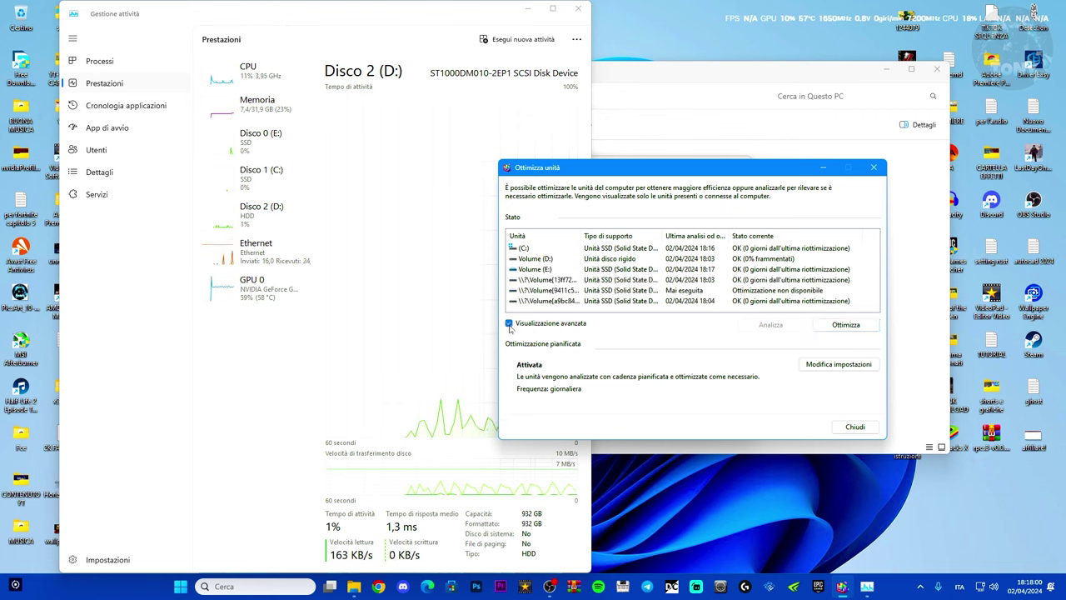
left_click(671, 291)
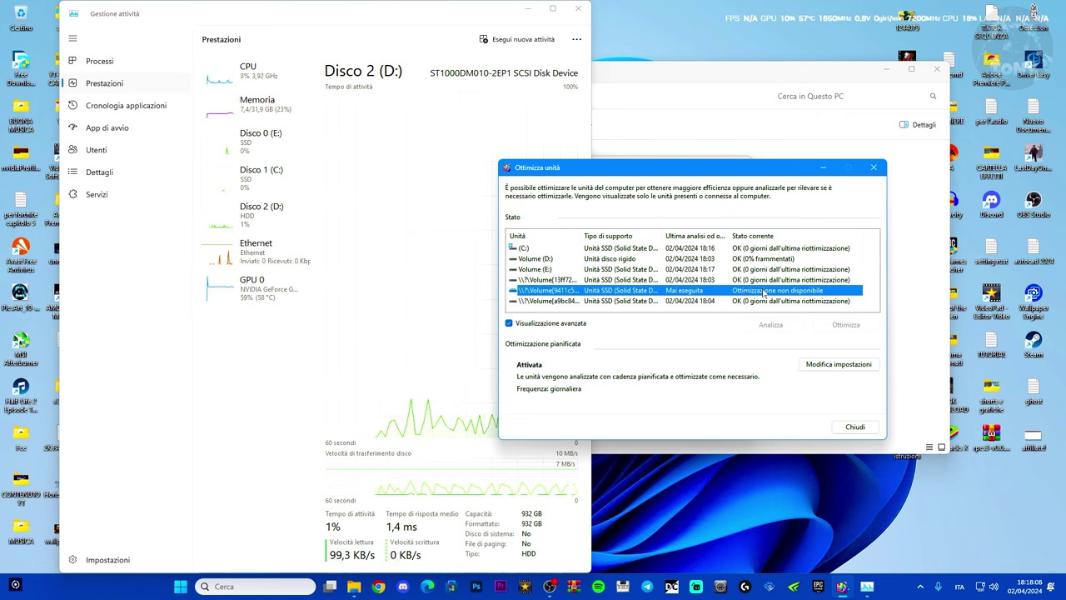
left_click(707, 302)
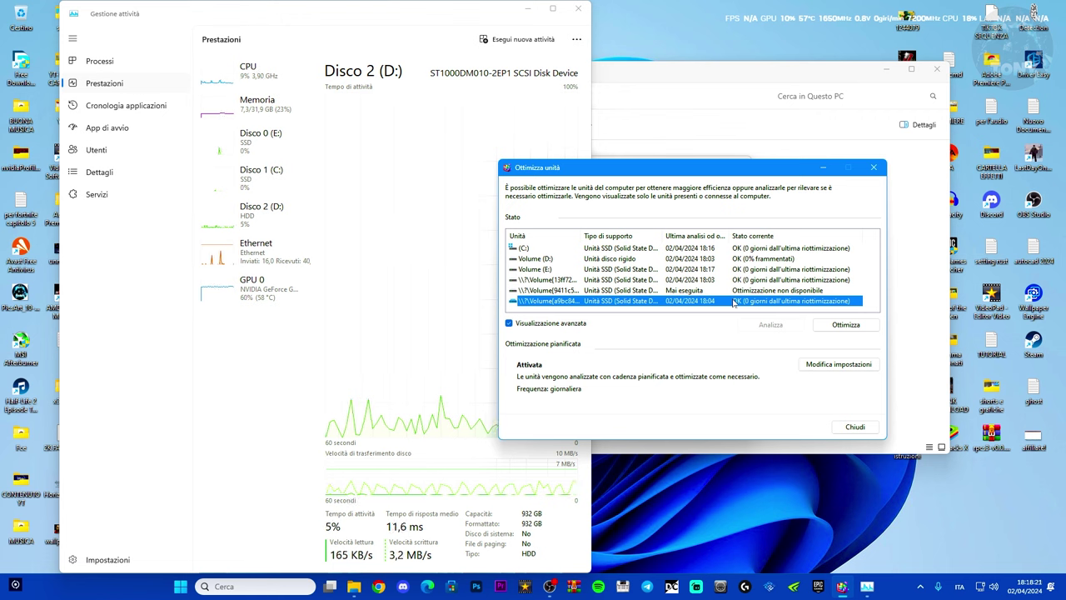
left_click(834, 327)
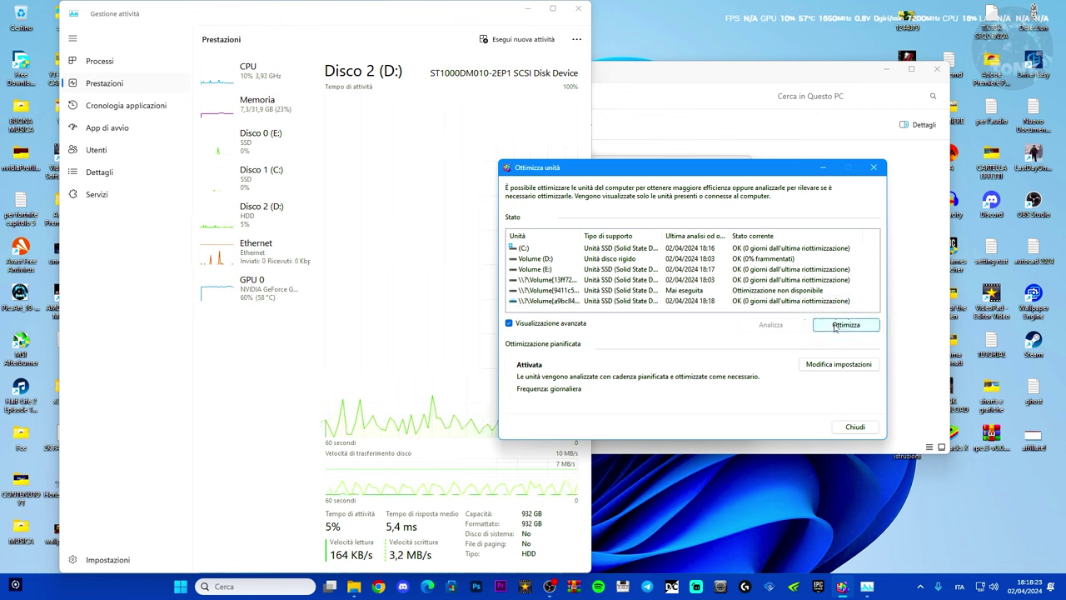
left_click(839, 328)
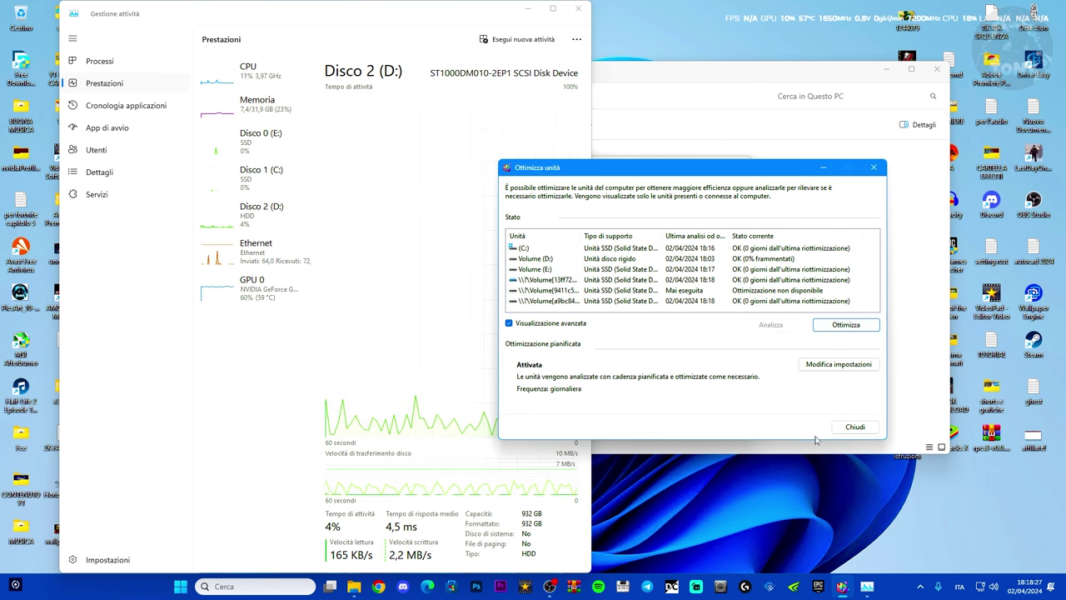
left_click(855, 427)
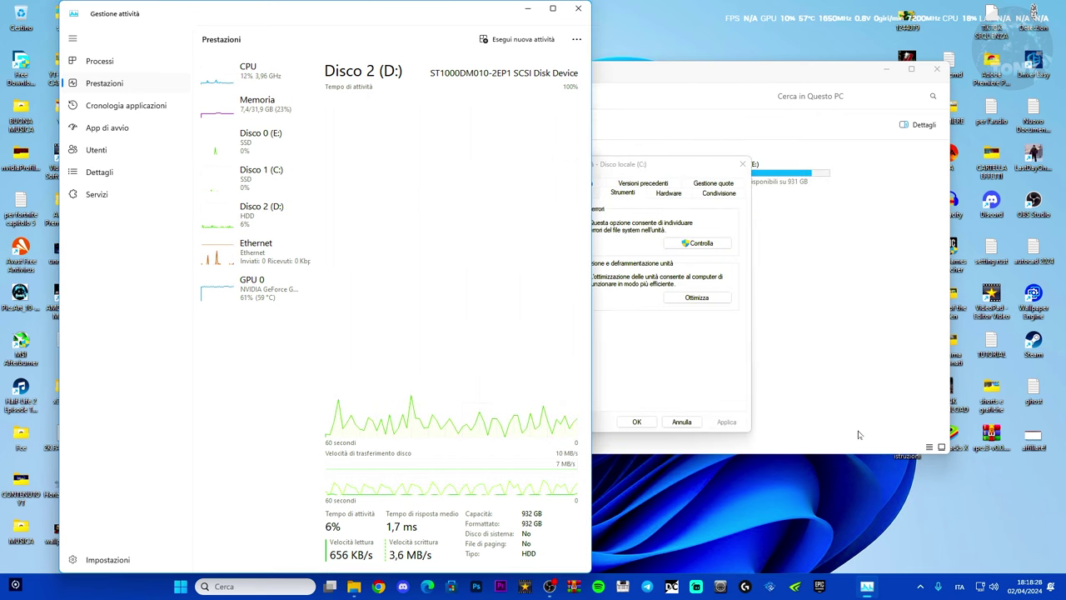
left_click(578, 8)
Step: Look through the sharing, tools, hardware, security and previous versions pages of drive C:'s properties and close the dialog
left_click_drag(718, 163, 542, 151)
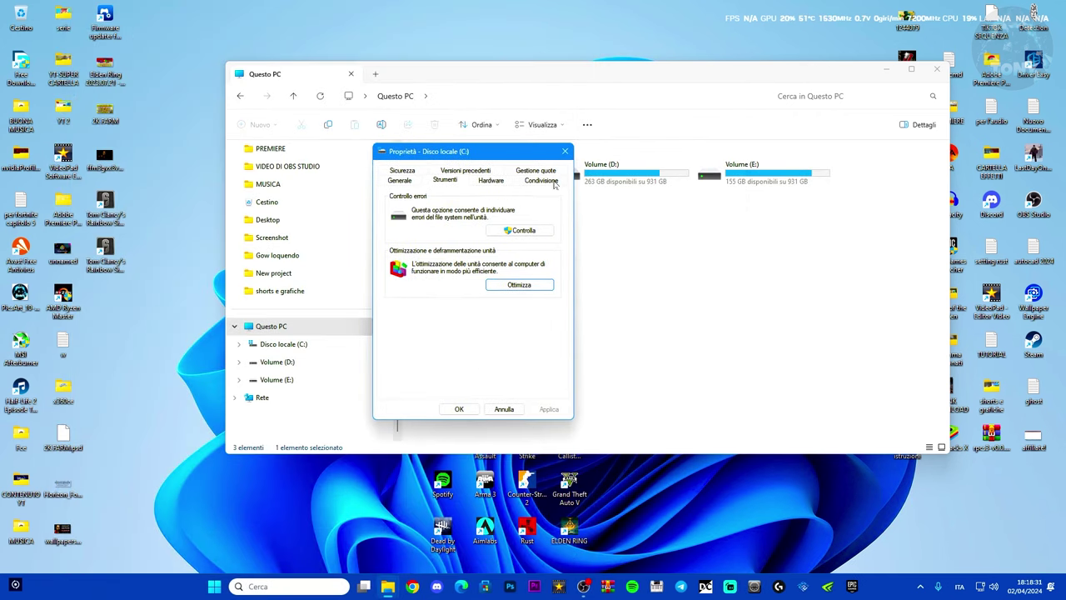
left_click(540, 181)
left_click(452, 182)
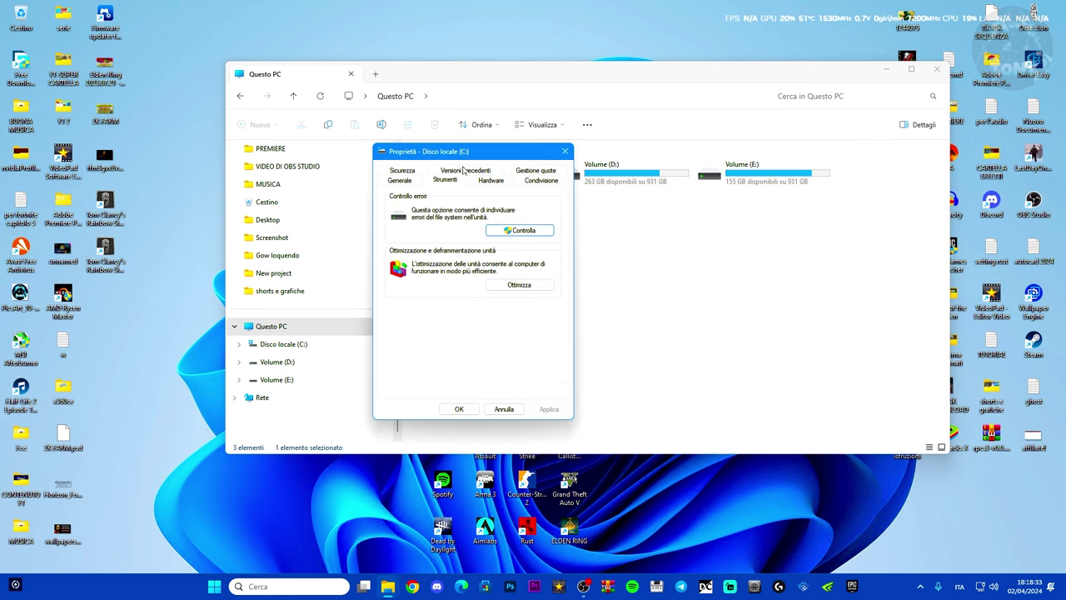
left_click(491, 180)
left_click(405, 171)
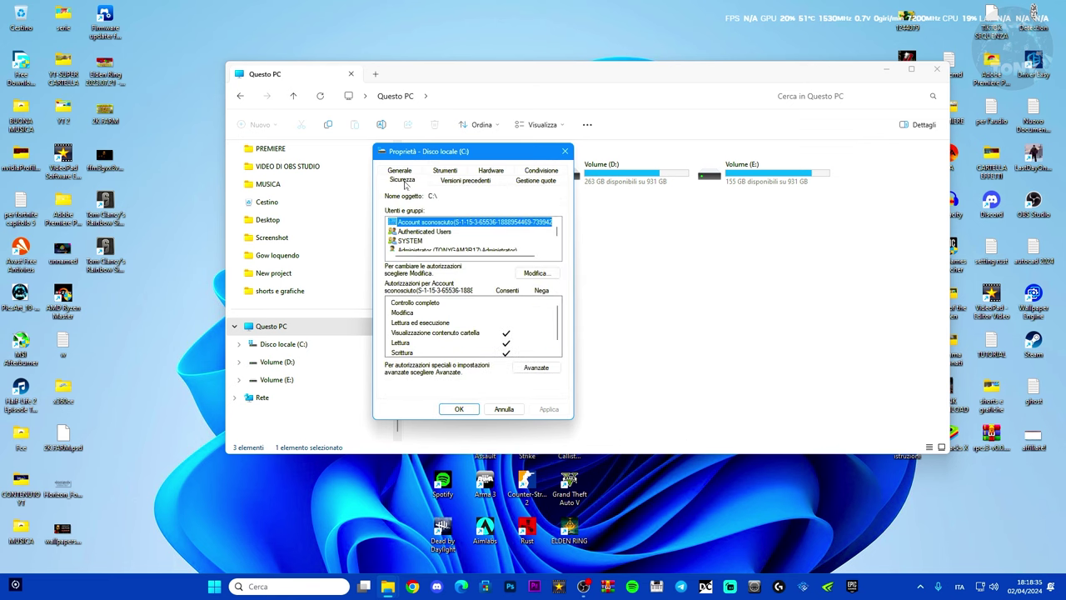
left_click(457, 179)
left_click(566, 152)
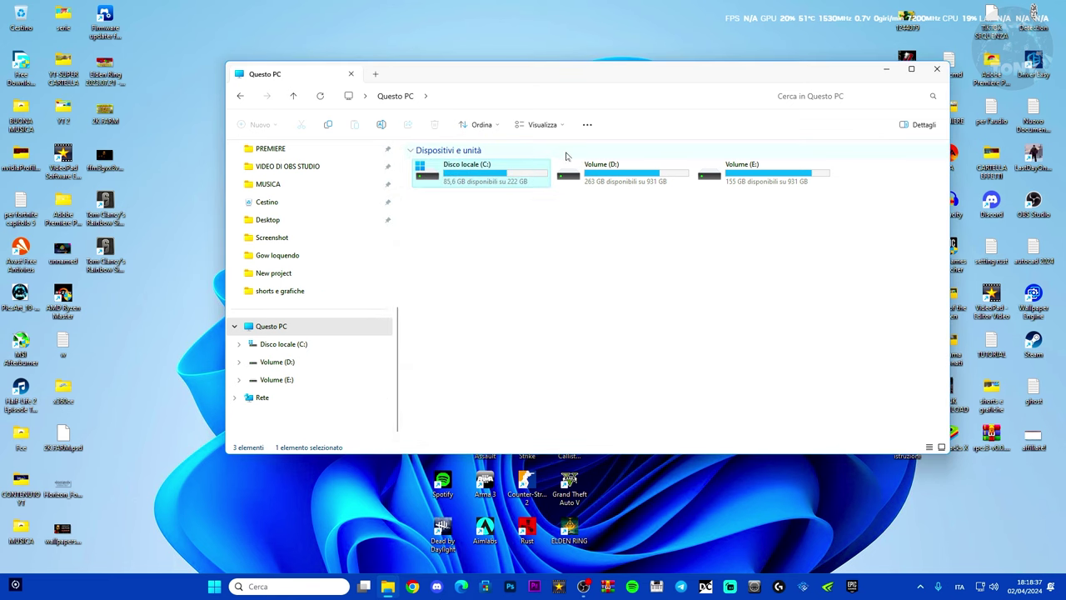
Step: Search Windows for "disk", open Disk Cleanup (Pulizia disco) and scan drive C: with it
left_click(261, 586)
type("dis")
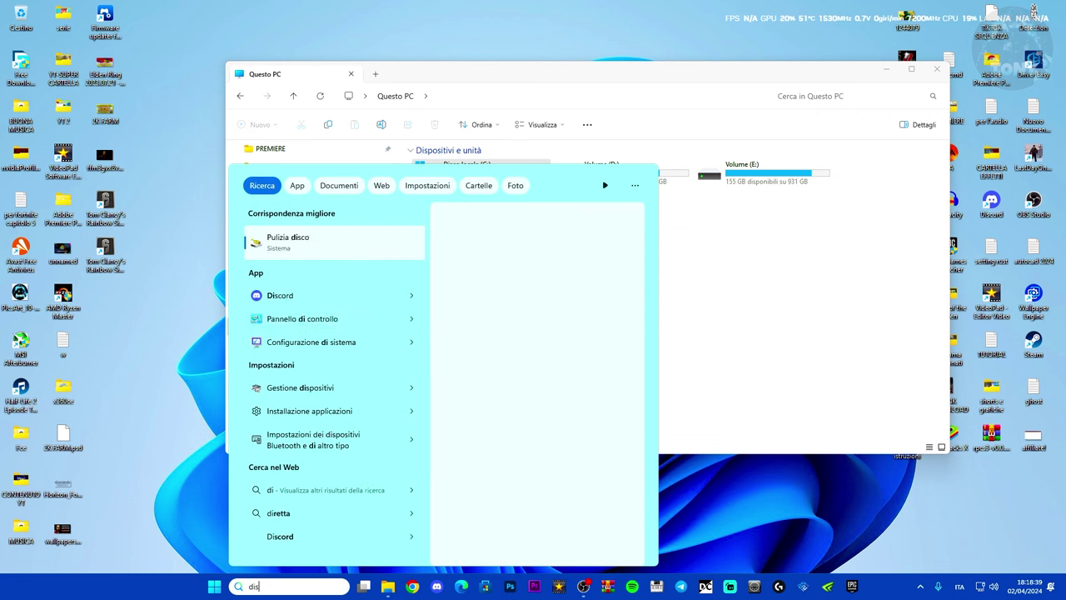
type("k")
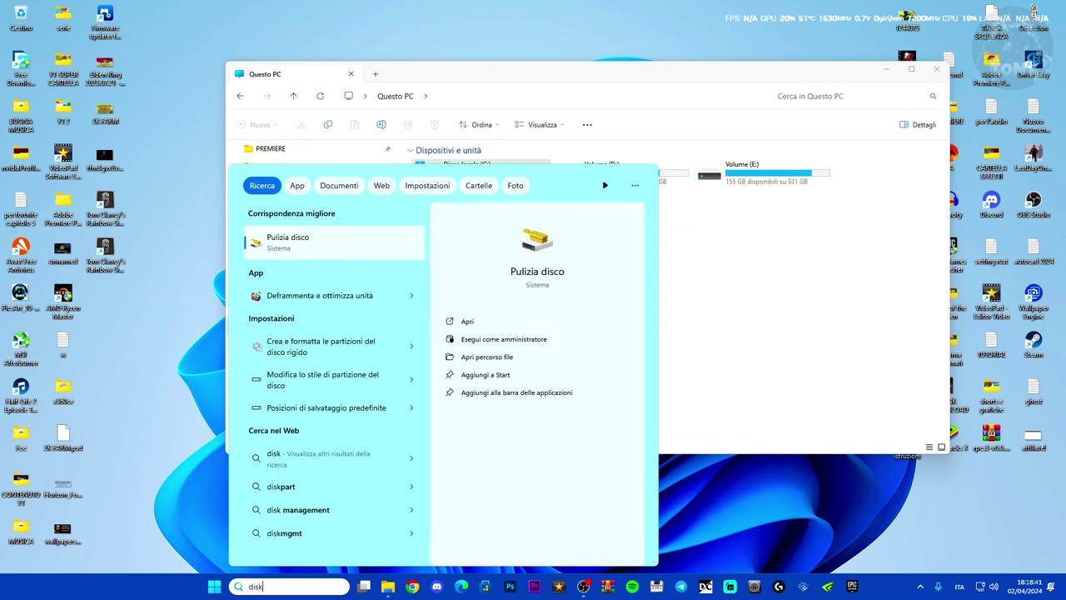
left_click(308, 248)
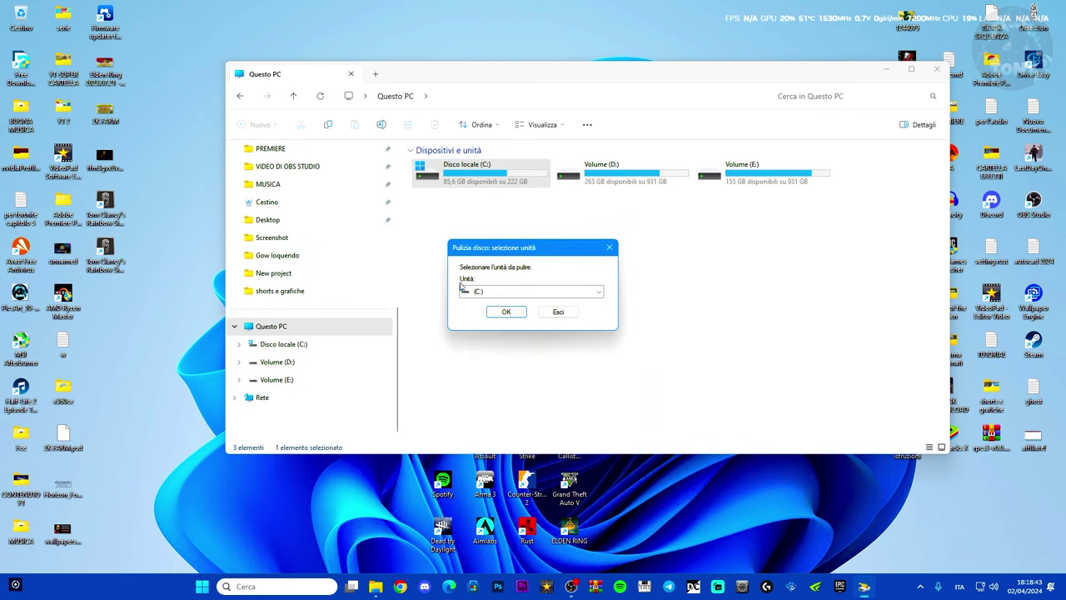
left_click(466, 290)
left_click(521, 300)
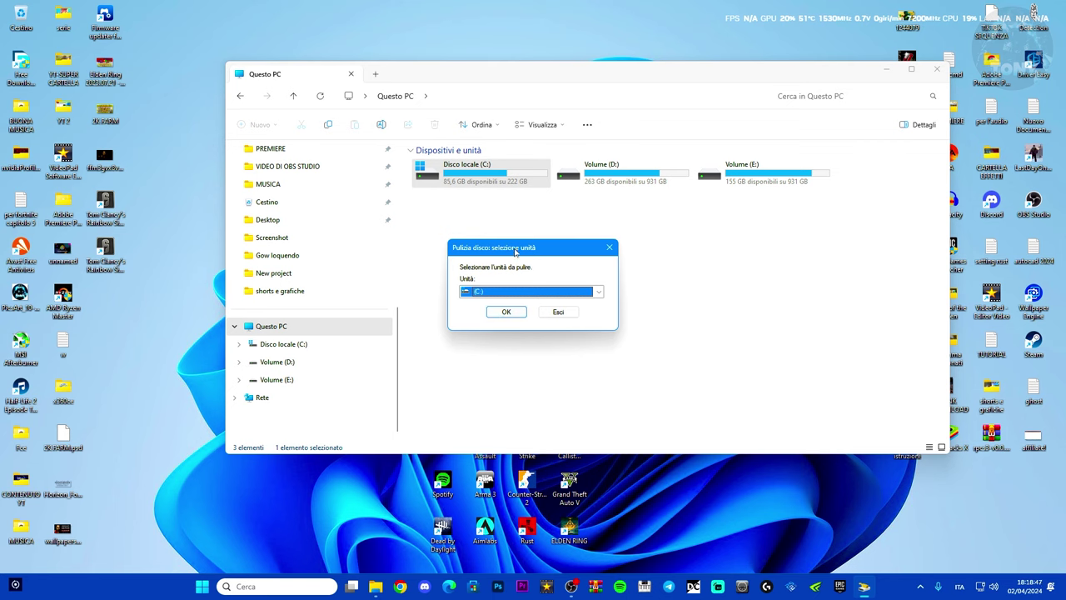
mouse_move(516, 252)
left_mouse_down()
mouse_move(540, 260)
mouse_move(515, 251)
left_mouse_up()
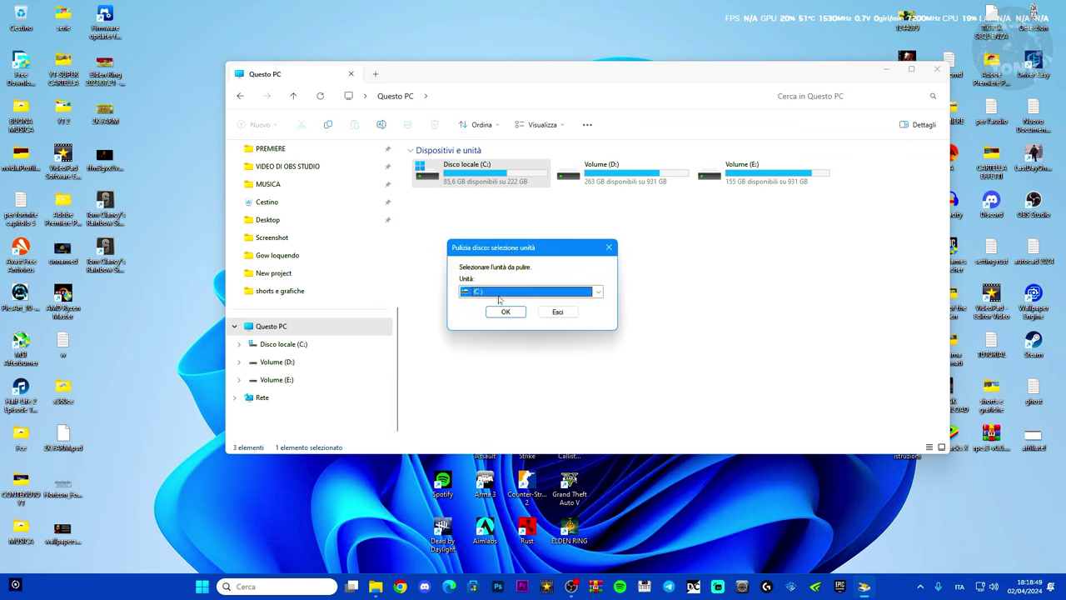
left_click(514, 310)
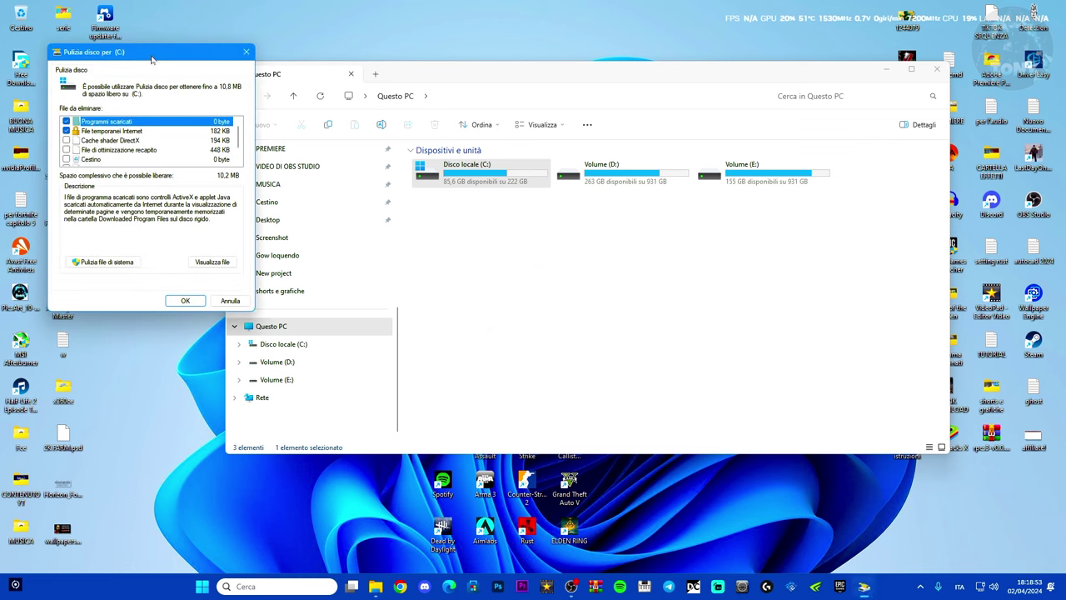
Step: Include temporary files and the recycle bin in drive C:'s cleanup, and run it, confirming the permanent deletion
left_click_drag(151, 59, 236, 57)
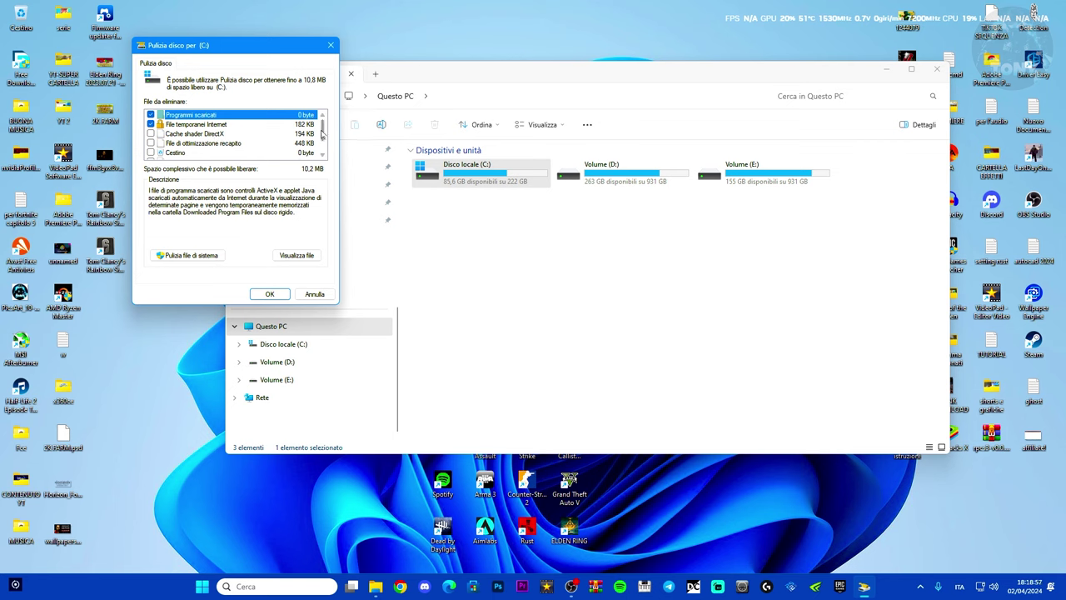
scroll(323, 134, "down", 2)
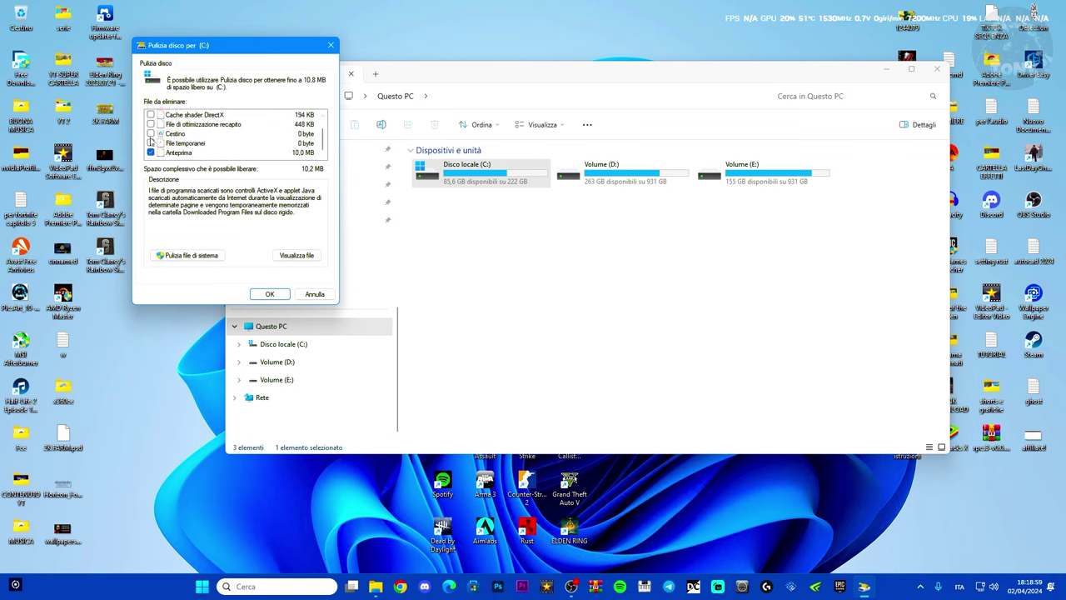
left_click(151, 143)
left_click(153, 133)
left_click(269, 297)
left_click(511, 293)
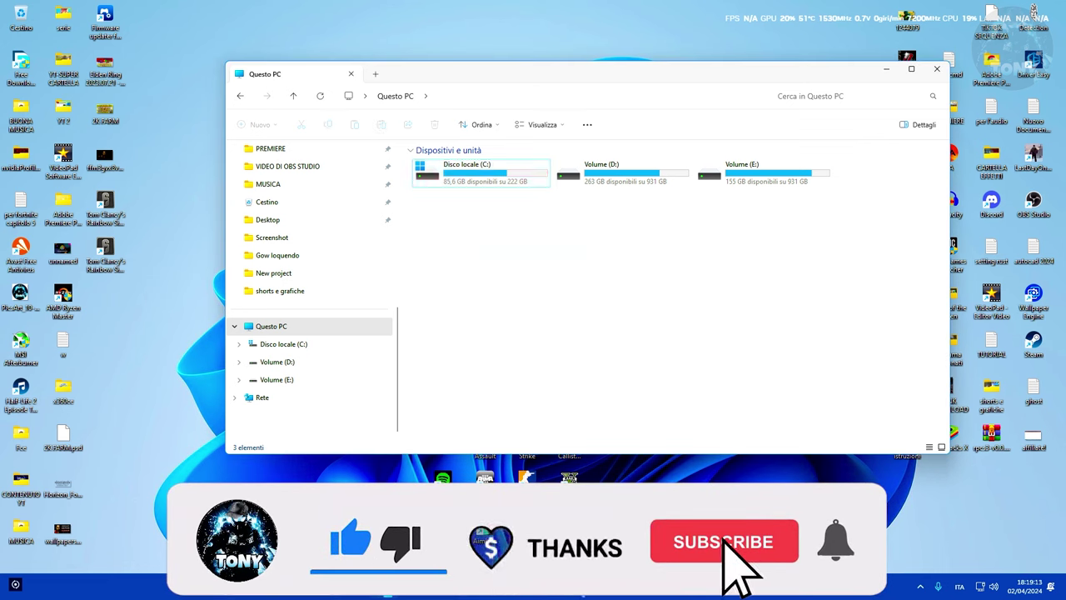
Step: Reopen Disk Cleanup, scan Volume (D:) for removable files and switch to the system file cleanup
key("super+s")
type("disk")
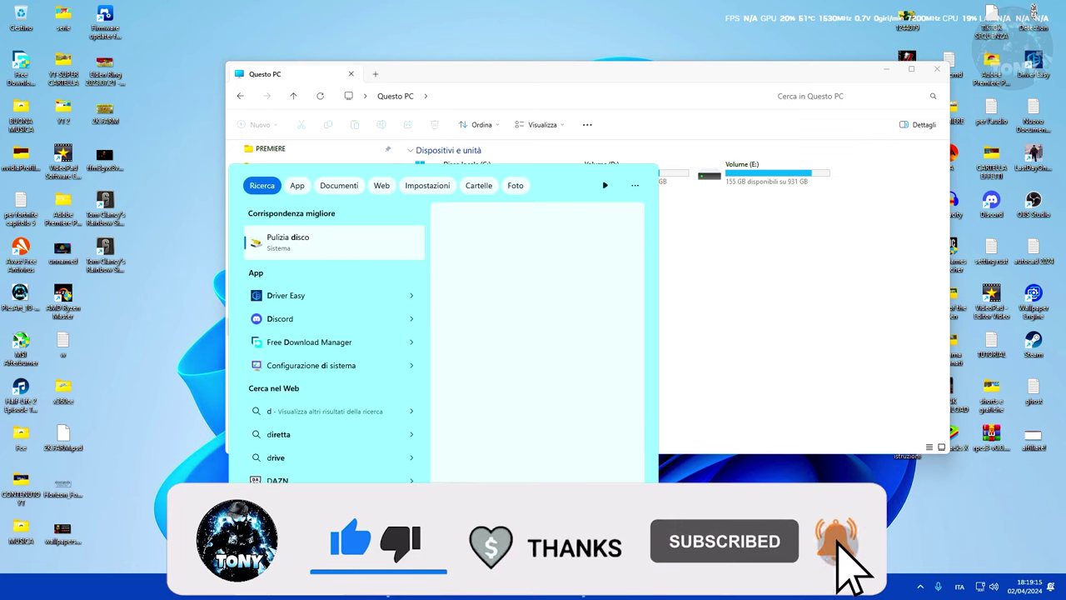
left_click(288, 241)
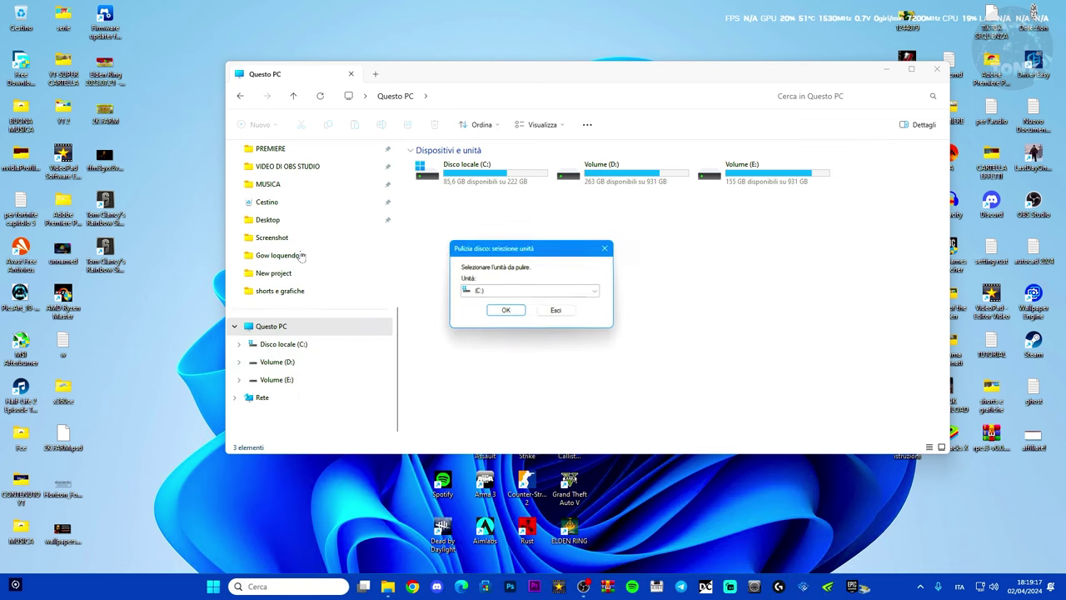
left_click(500, 291)
left_click(485, 312)
left_click(504, 313)
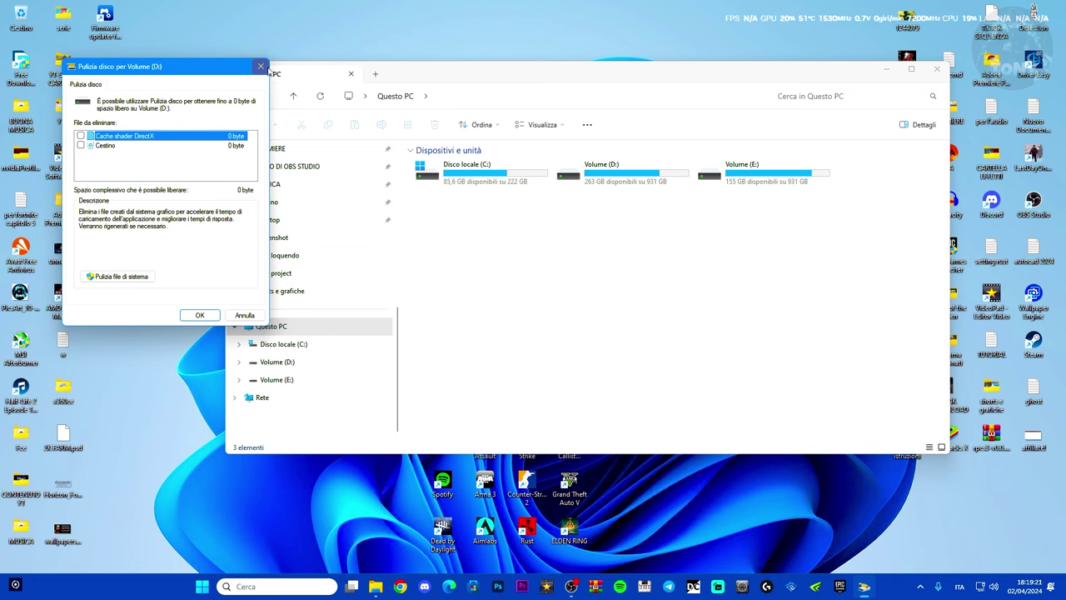
left_click(103, 277)
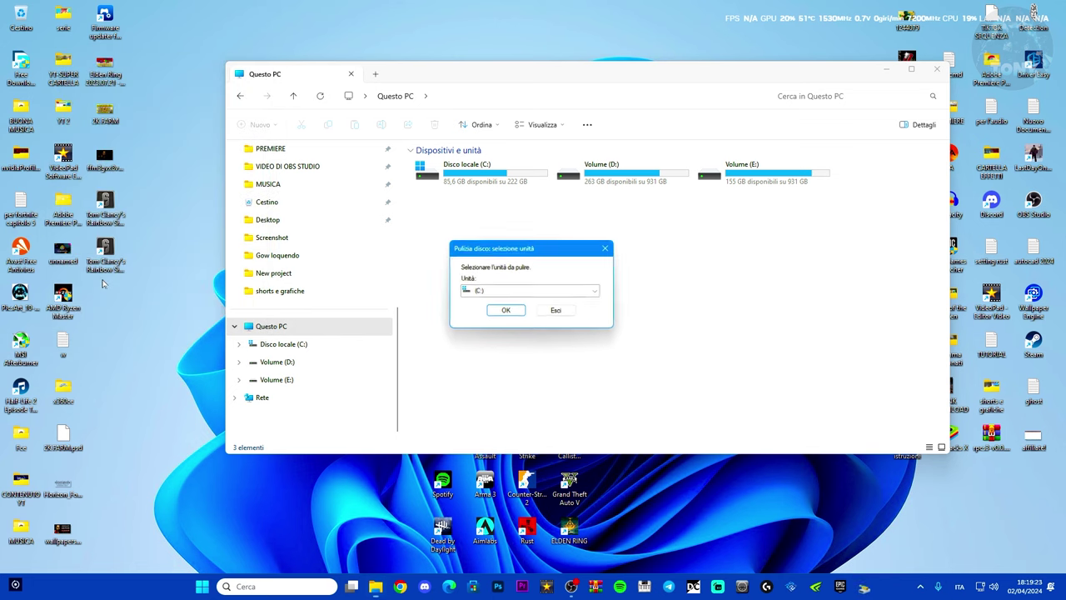
Step: Scan Volume (E:) for system files, view the additional cleanup options, and close Disk Cleanup and File Explorer
left_click(500, 291)
left_click(491, 322)
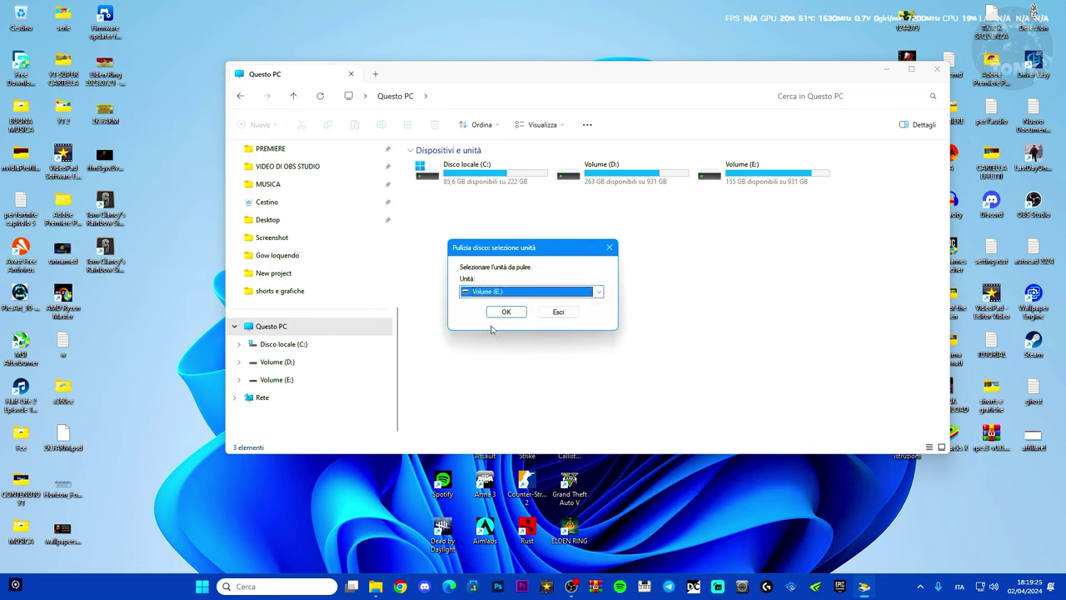
left_click(504, 313)
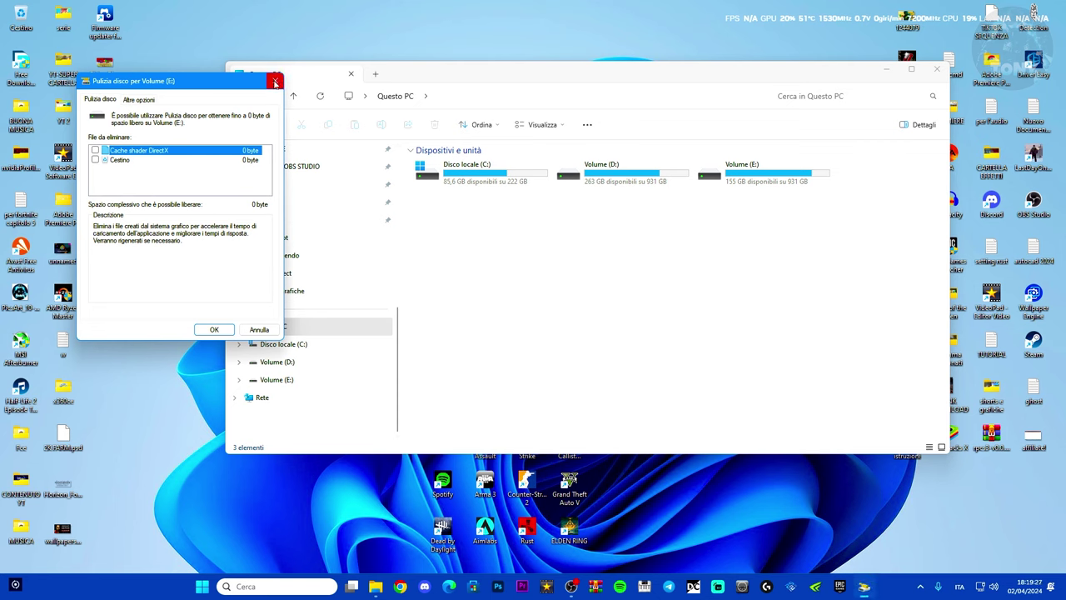
left_click(139, 99)
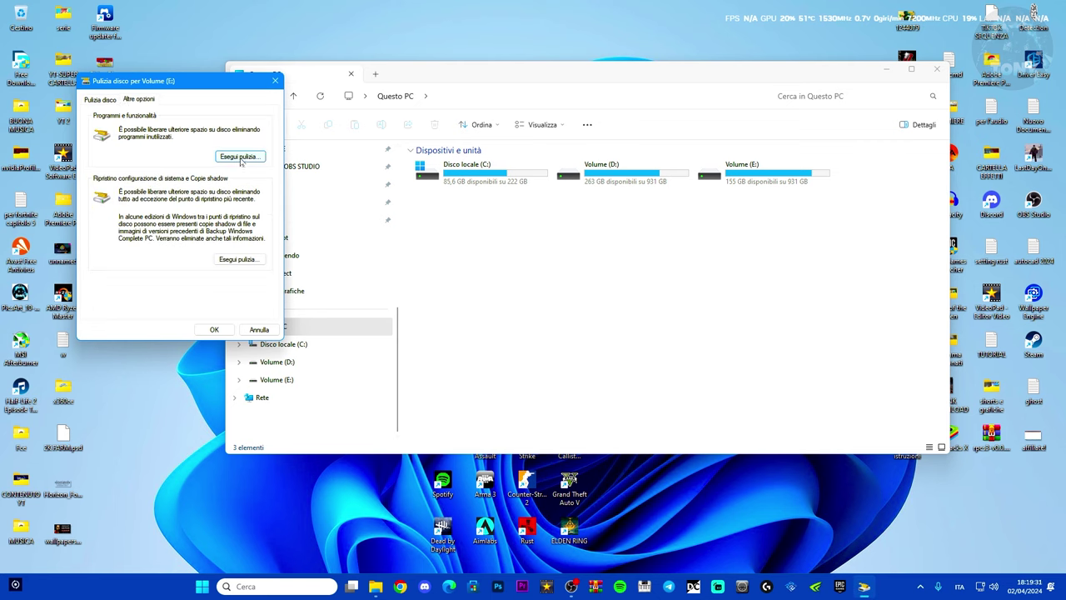
left_click(274, 82)
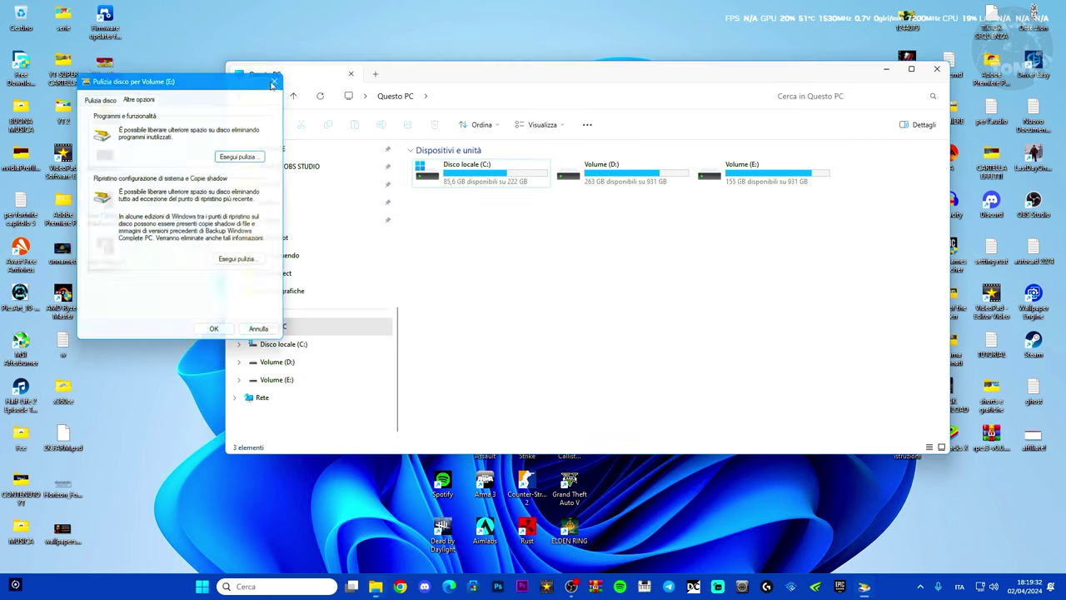
left_click(937, 68)
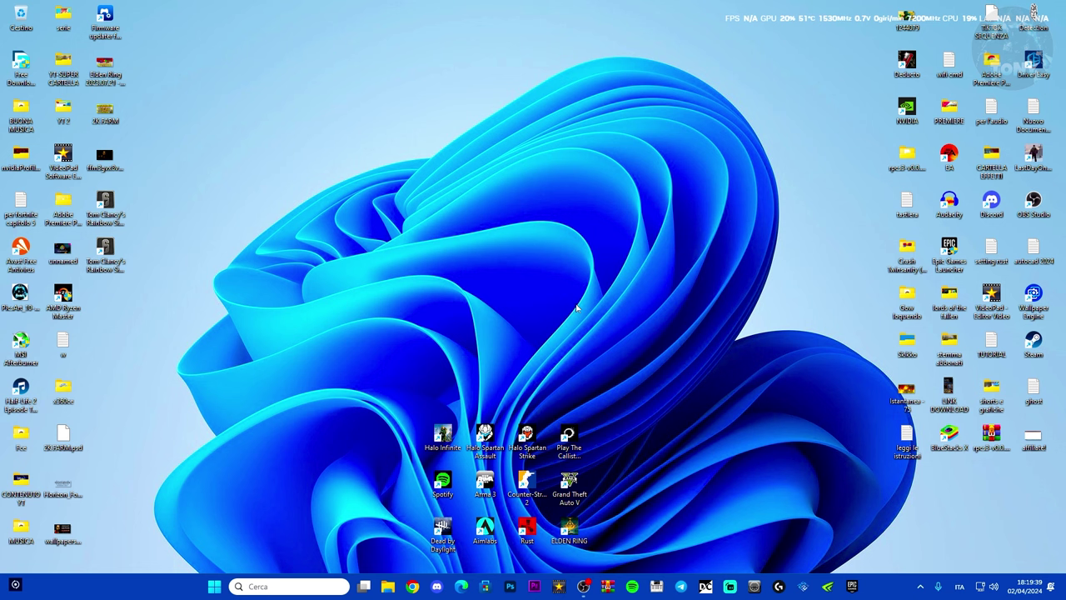
Step: Open the %appdata% folder through the Run (Esegui) dialog
key("super+r")
left_click_drag(136, 456, 381, 269)
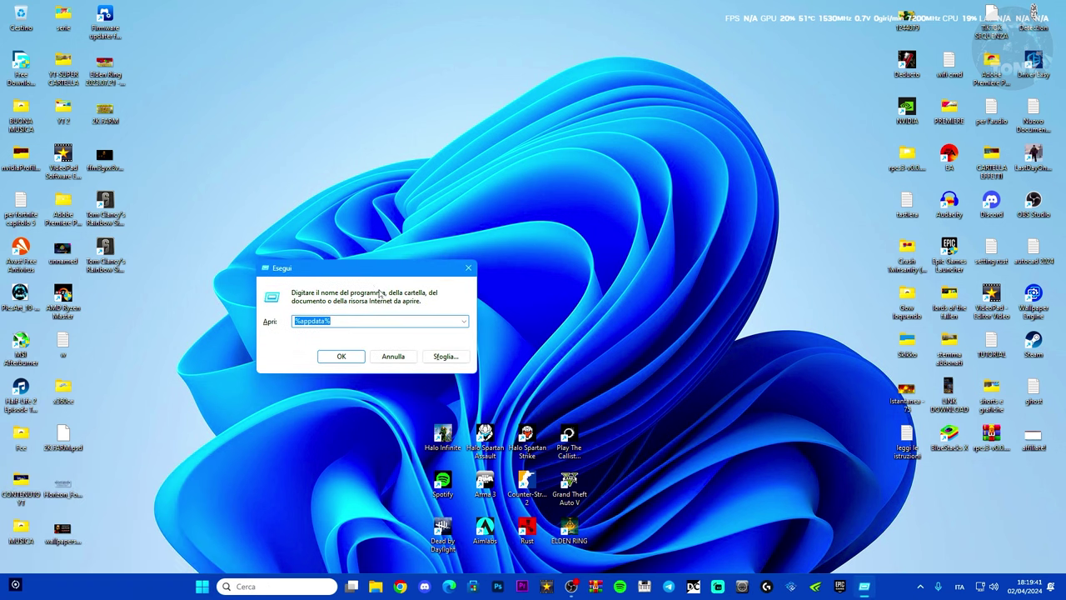
left_click(246, 585)
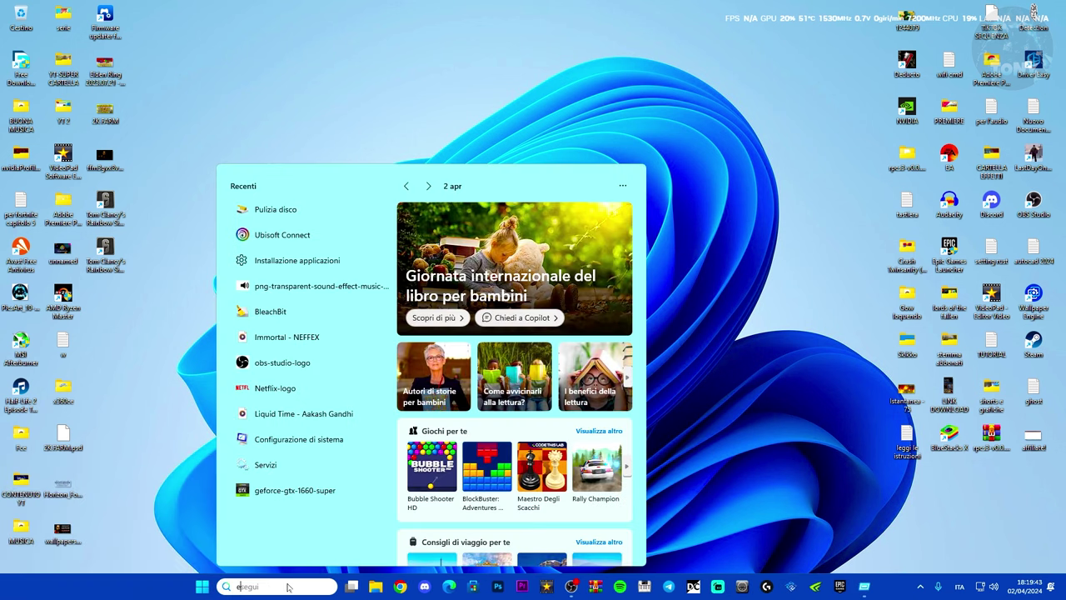
type("ese")
key("Return")
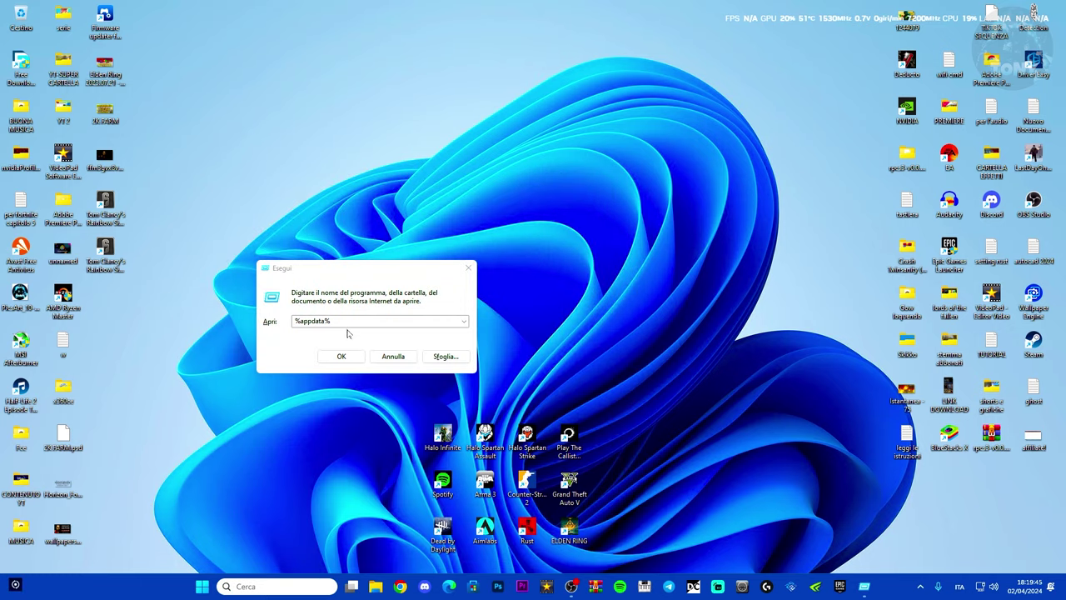
left_click(342, 356)
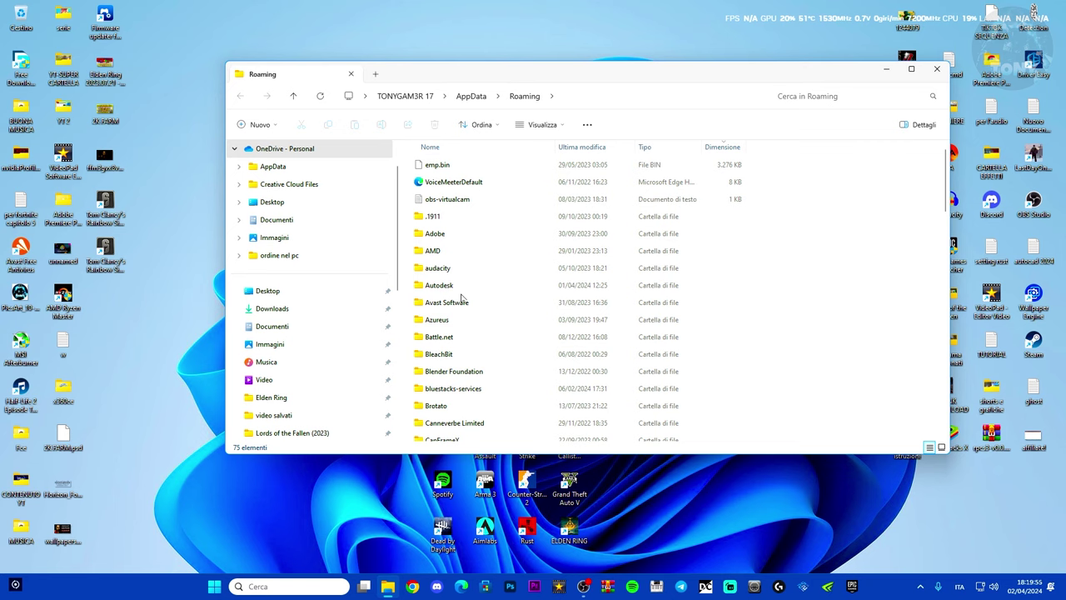
Step: Maximise the folder window and look through the program folders in AppData's Local folder for leftovers
left_click(911, 68)
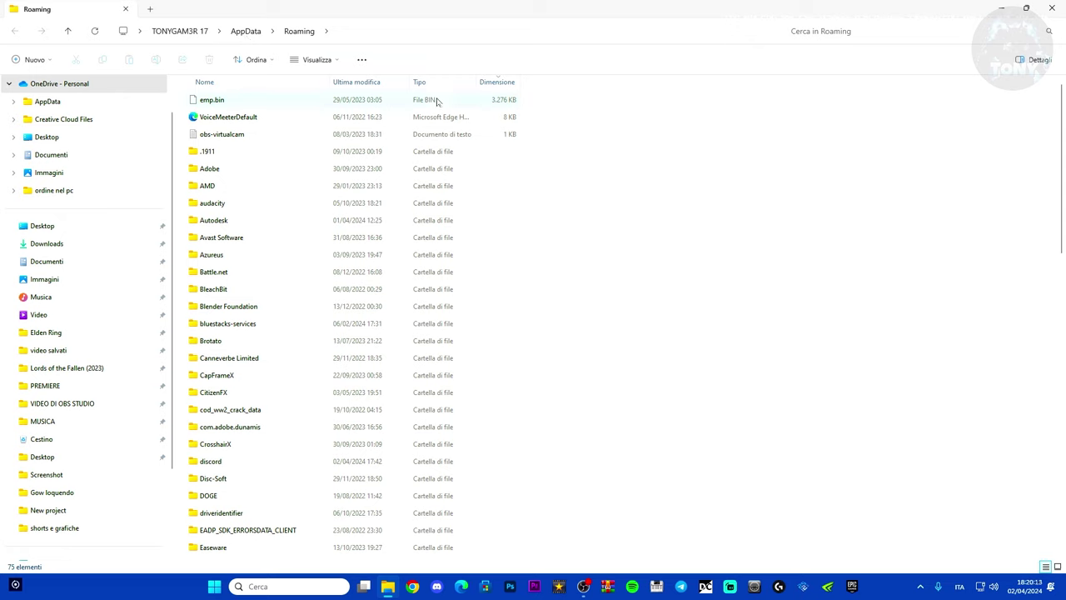
left_click(240, 35)
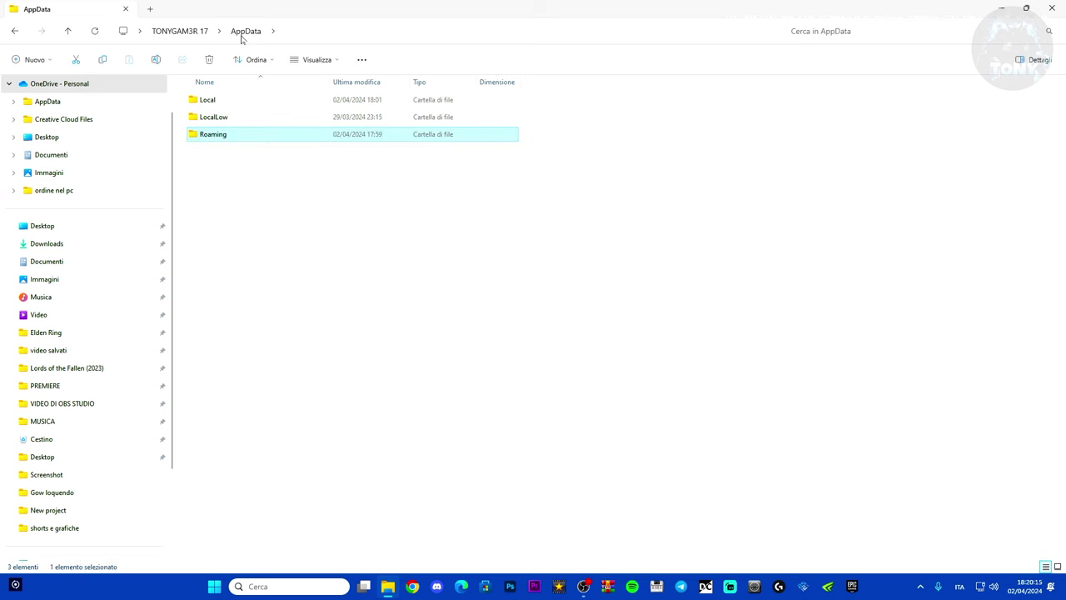
double_click(221, 100)
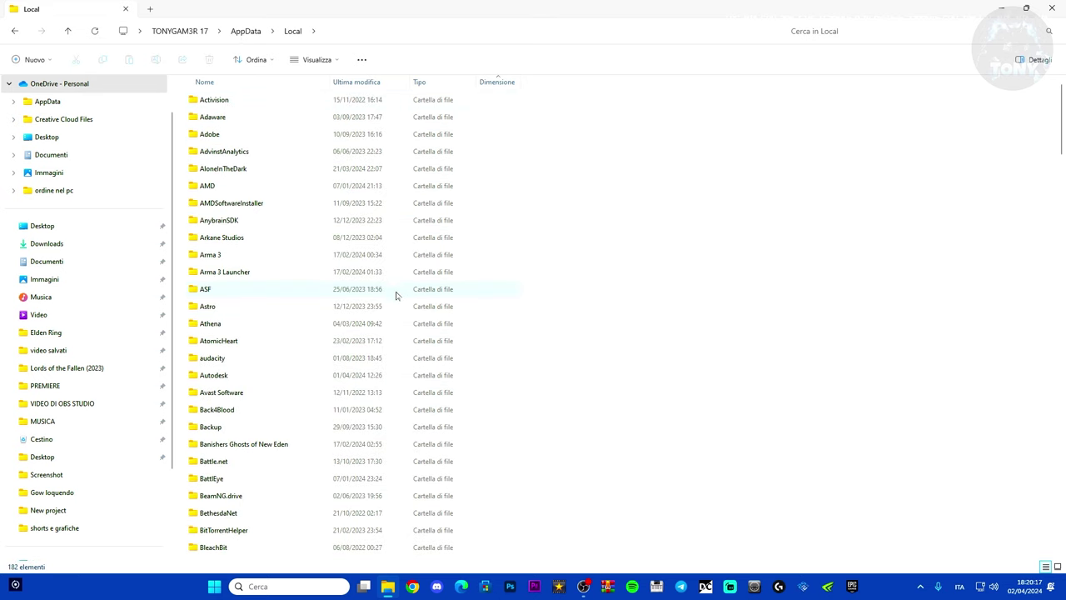
scroll(398, 295, "down", 3)
scroll(396, 294, "up", 3)
left_click(252, 280)
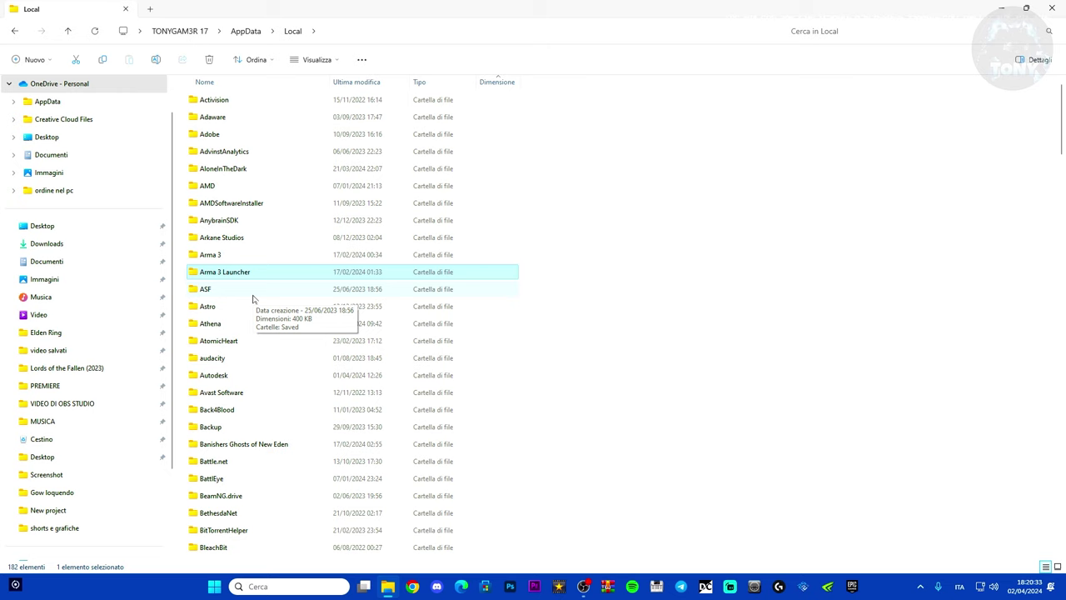
scroll(267, 317, "down", 8)
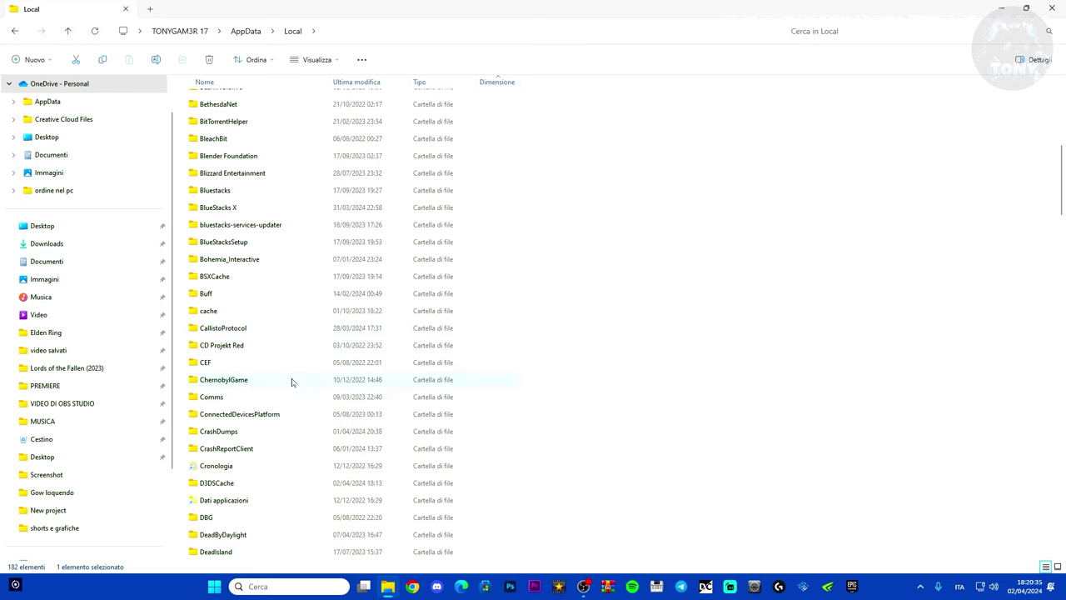
left_click(235, 396)
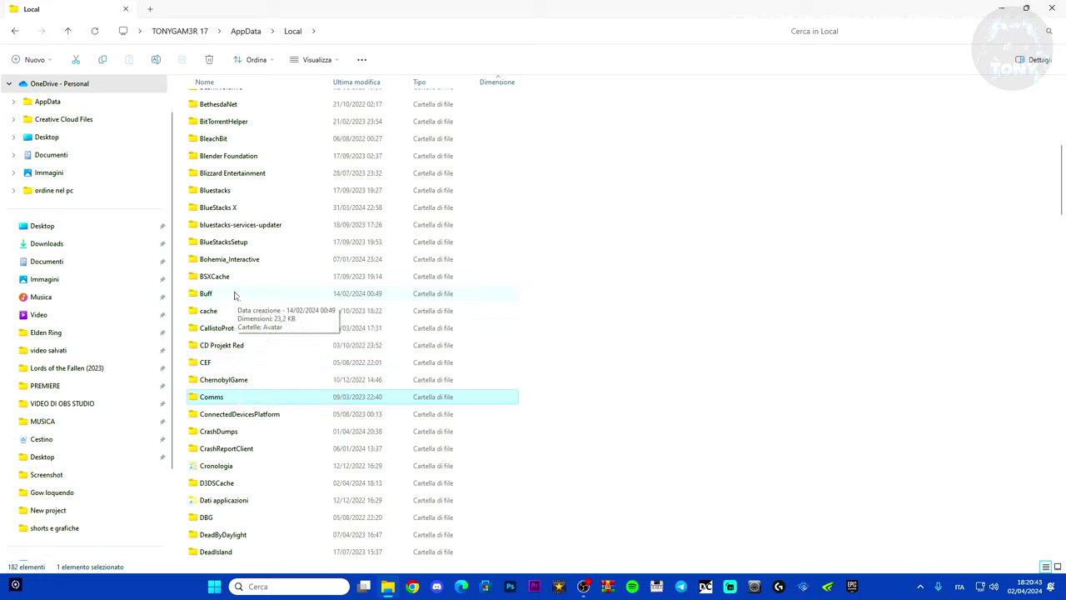
scroll(234, 286, "down", 20)
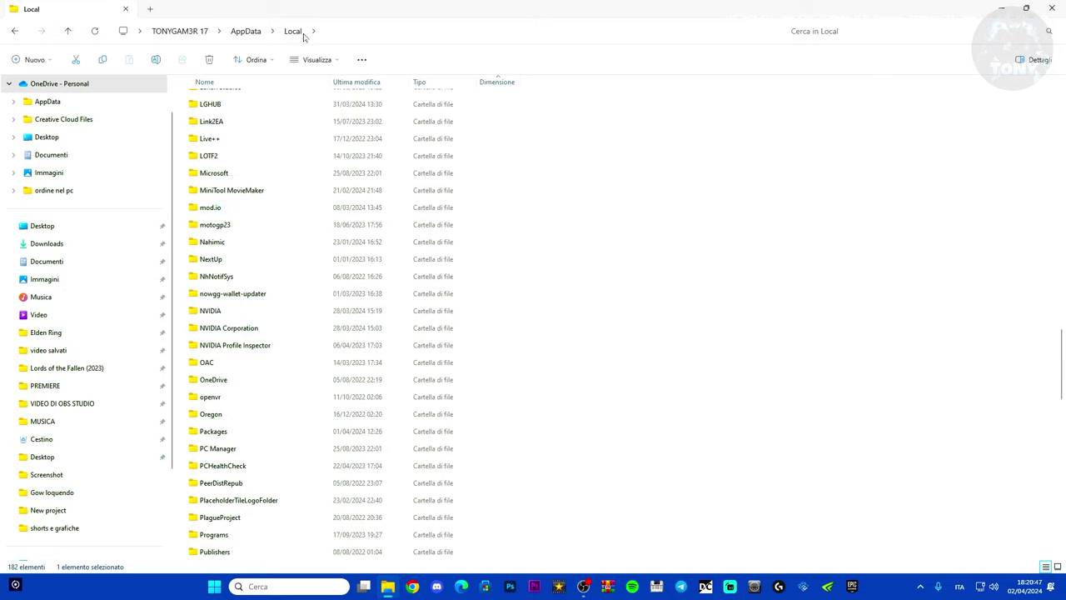
Step: Return to AppData's Roaming folder and delete the UI Launcher, TunnelBear and TSMonitor folders
left_click(246, 34)
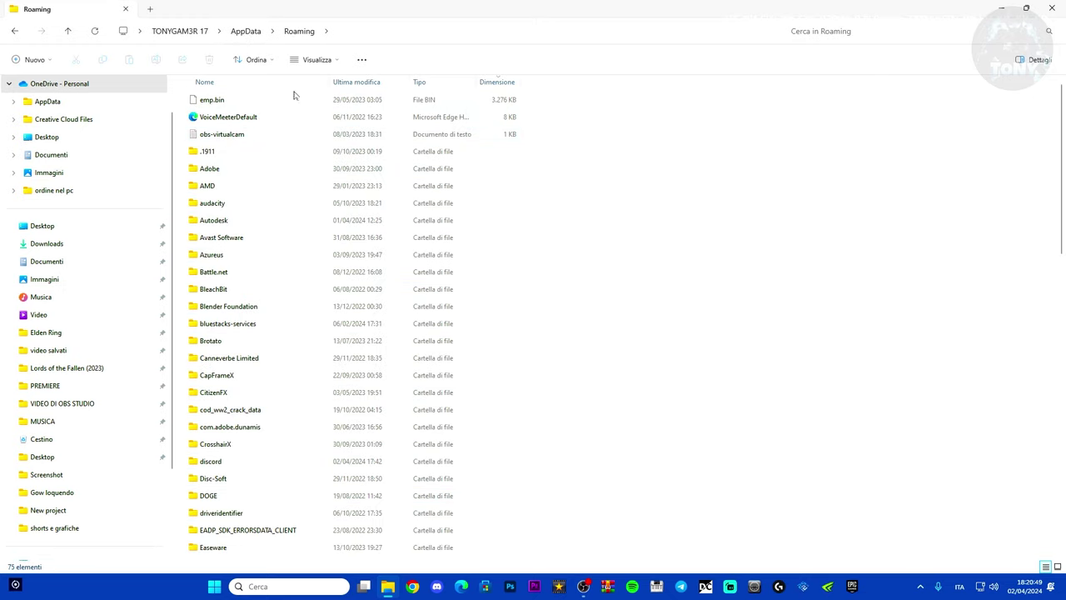
scroll(322, 288, "down", 8)
scroll(256, 232, "down", 10)
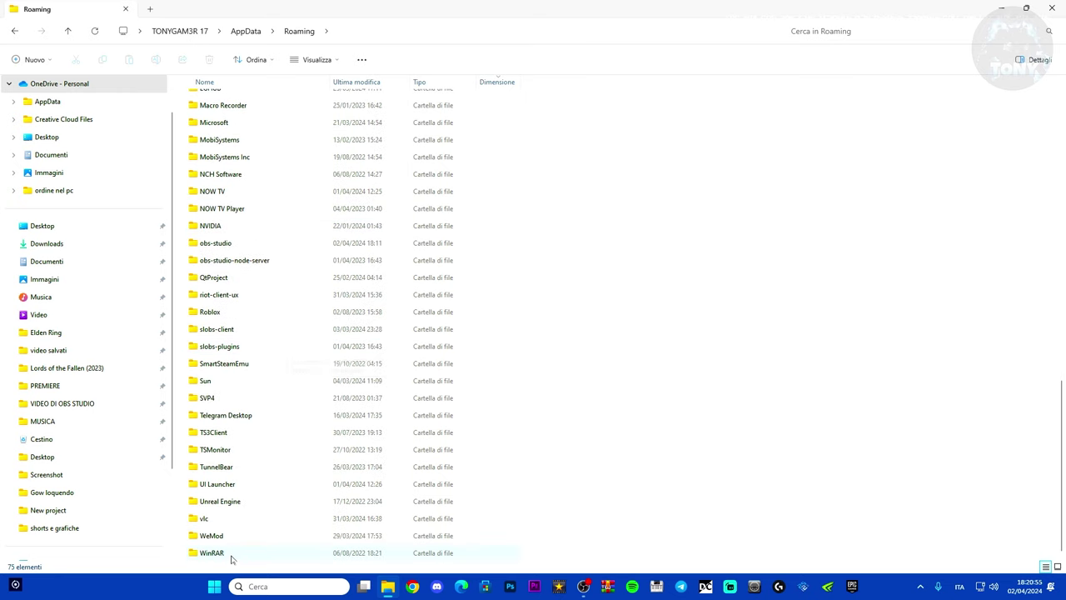
left_click(251, 487)
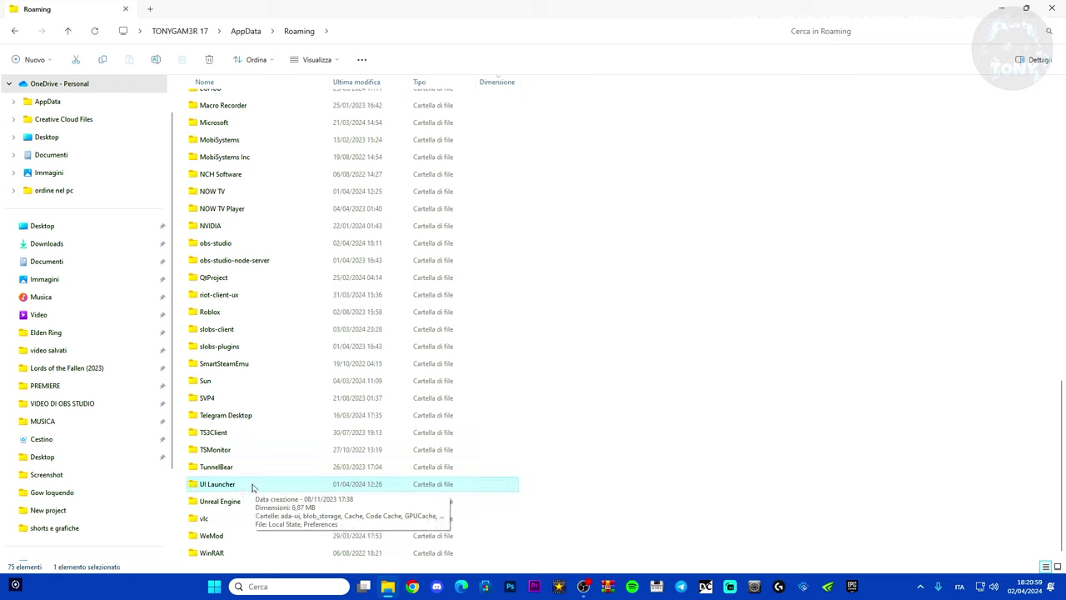
key("Delete")
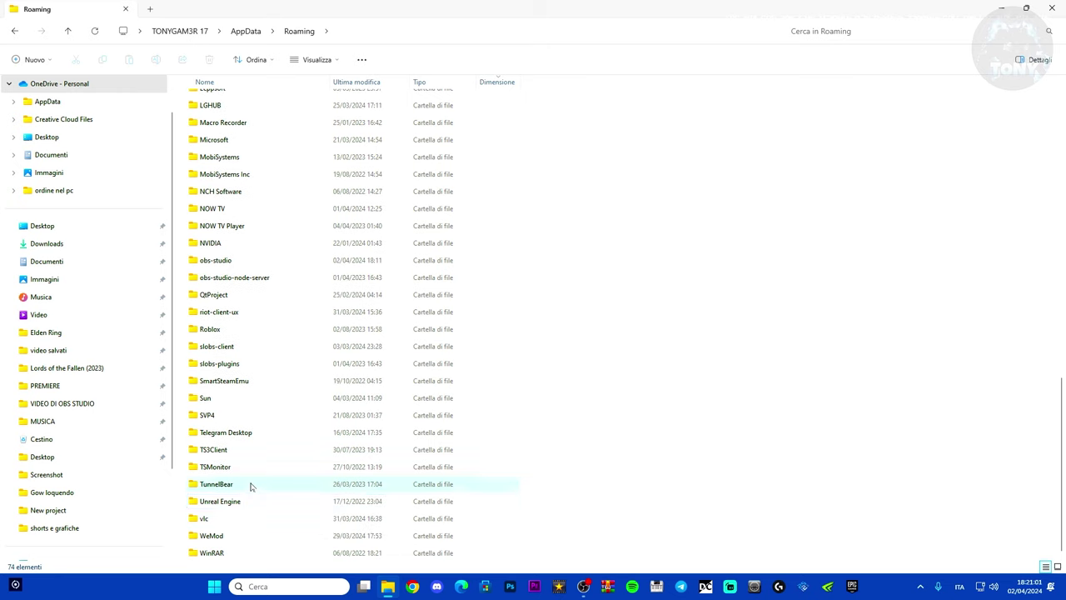
key("Delete")
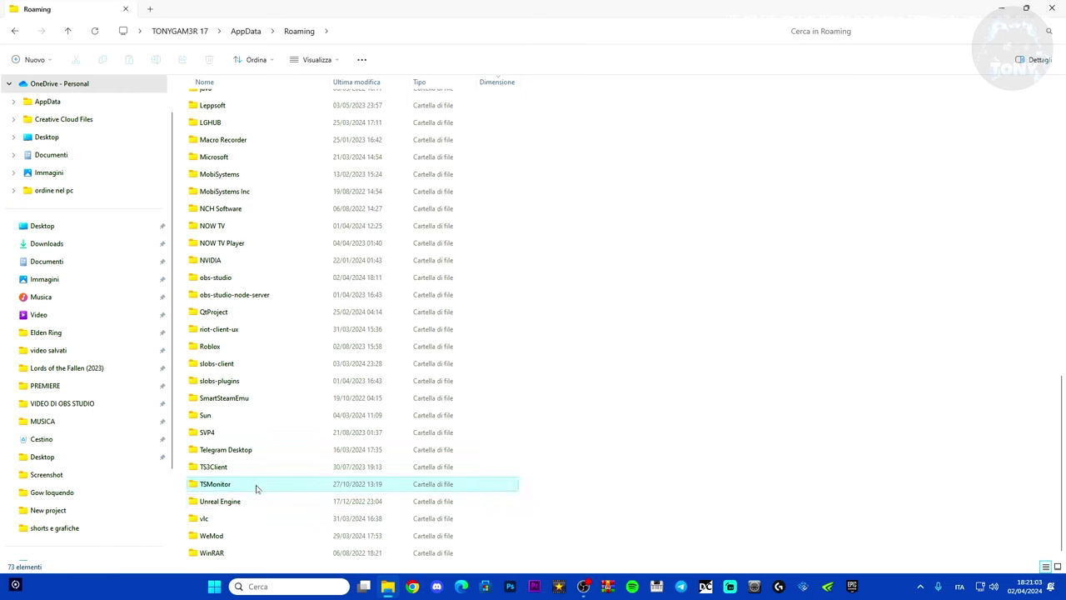
key("Delete")
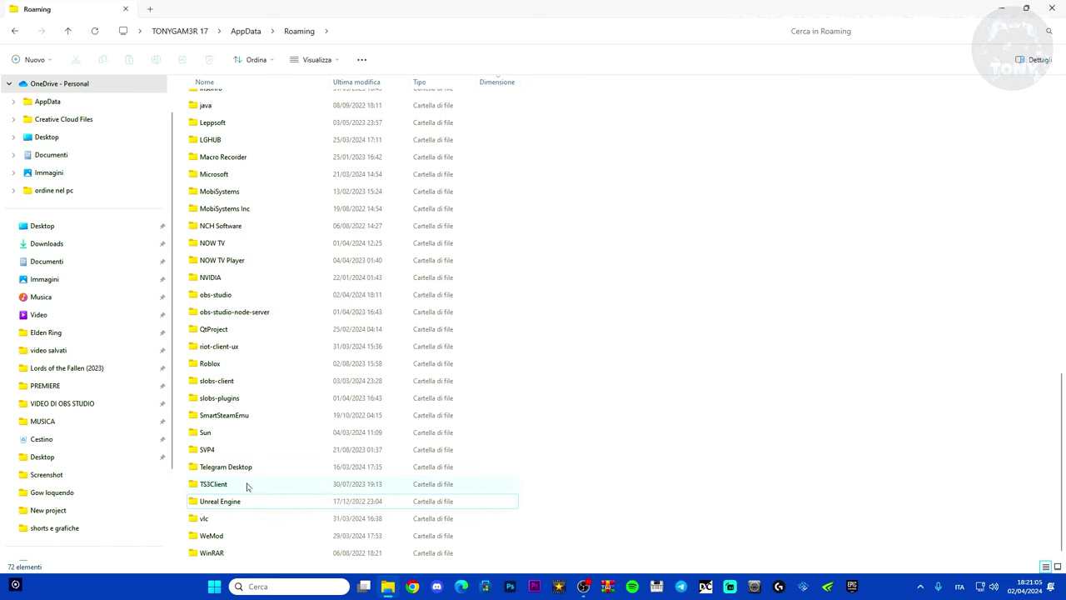
Step: Delete the TS3Client, Roblox, riot-client-ux and QtProject folders from AppData's Roaming folder
key("Delete")
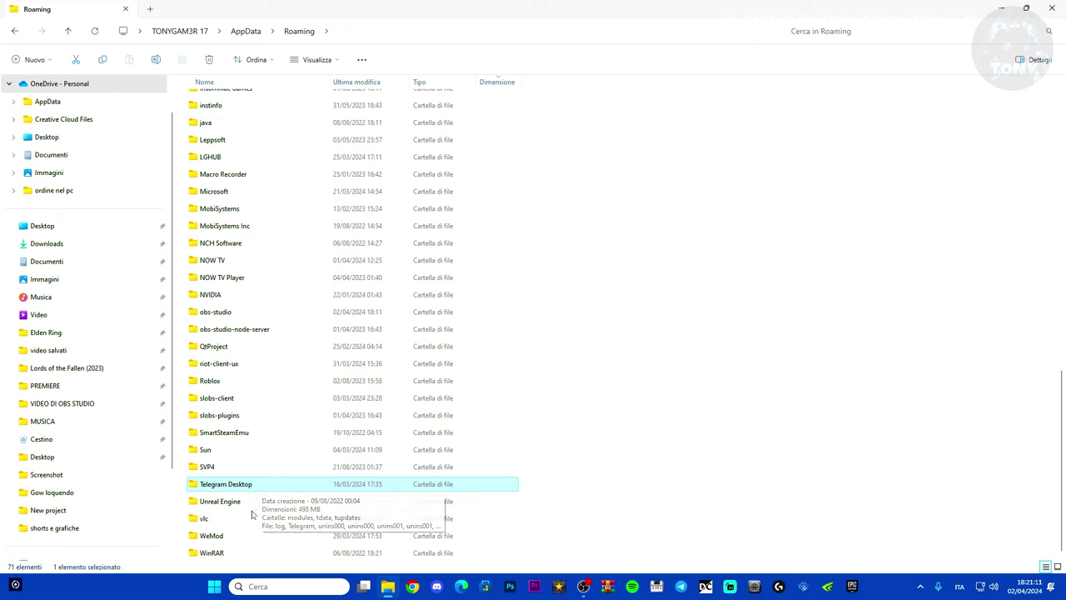
left_click(243, 521)
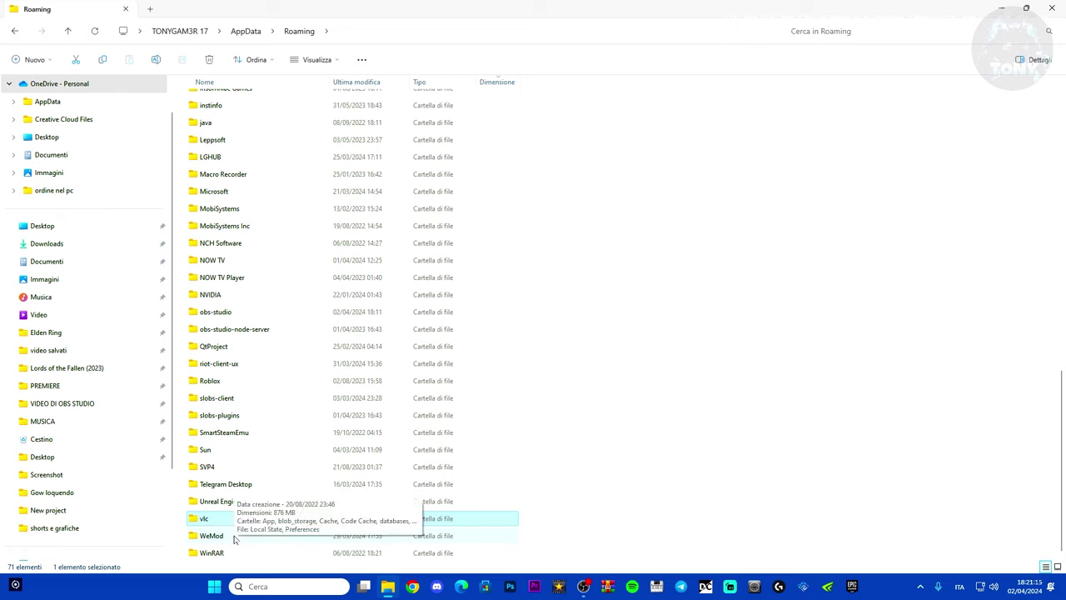
left_click(234, 552)
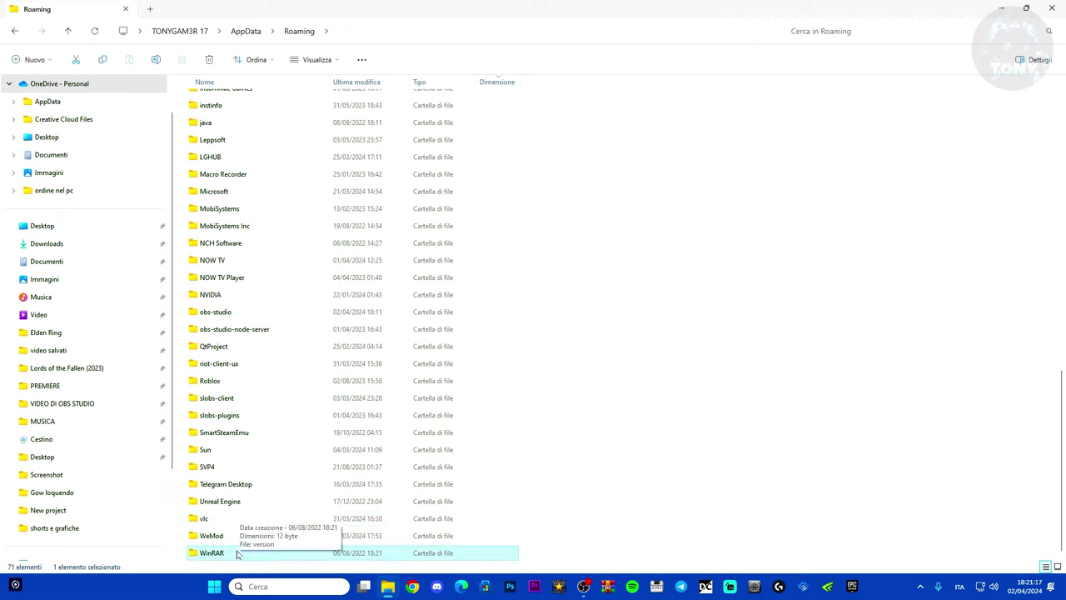
left_click(254, 419)
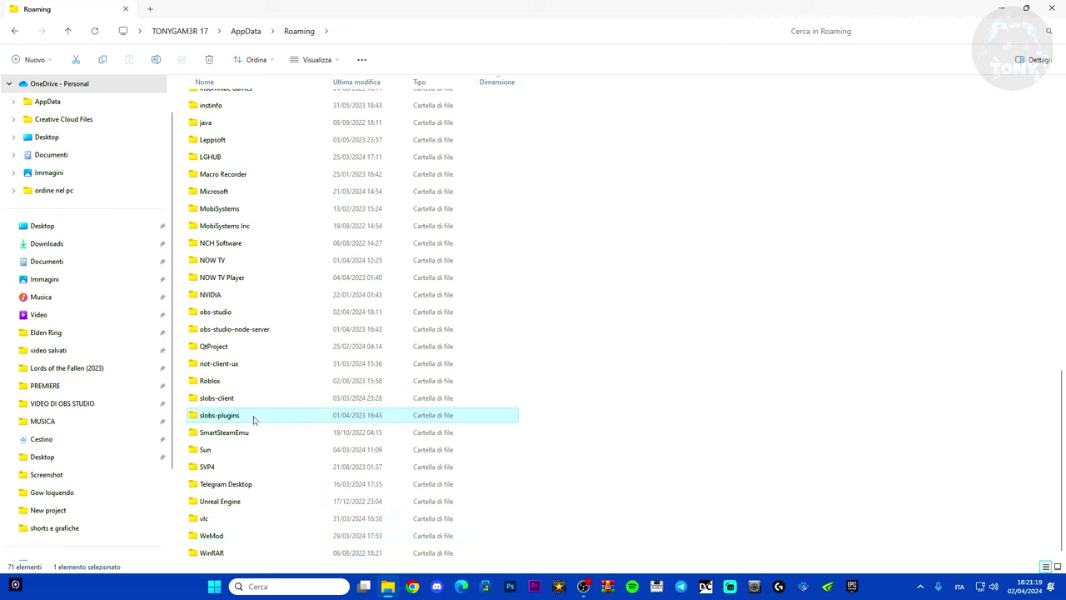
left_click(263, 381)
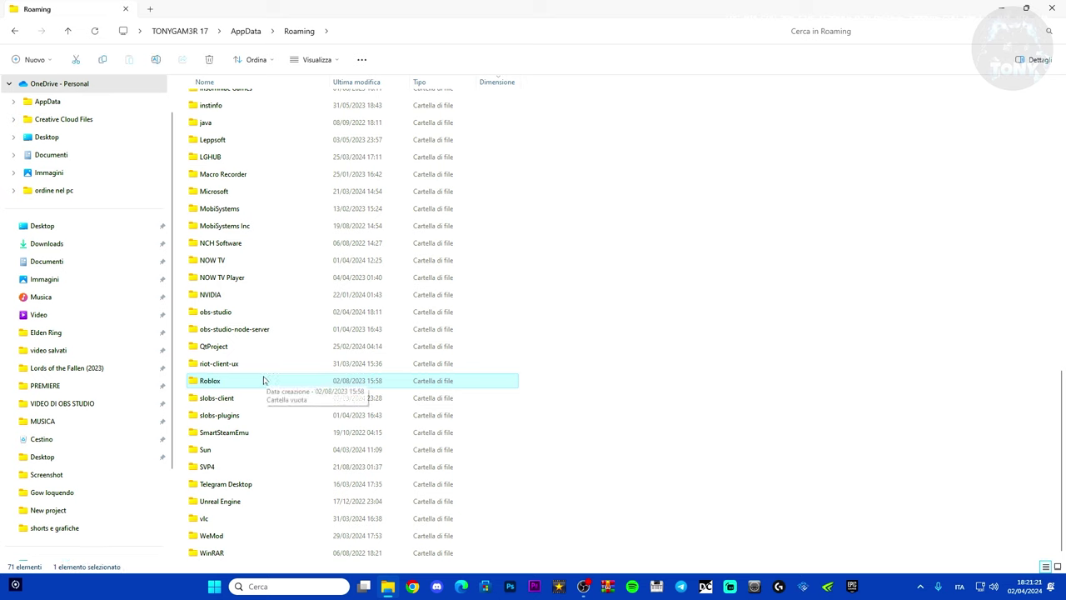
key("Delete")
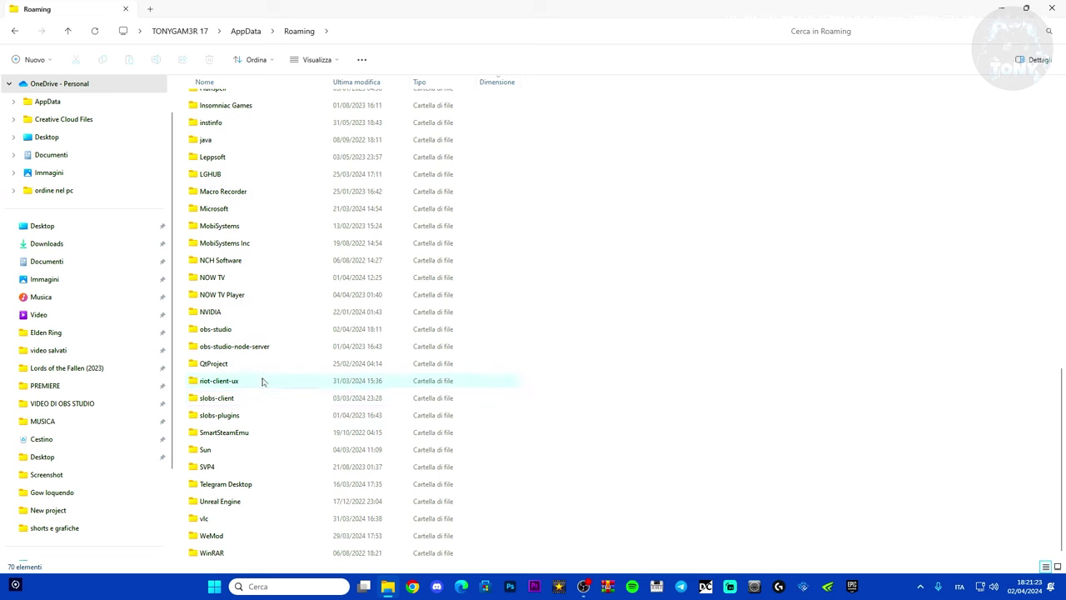
left_click(264, 382)
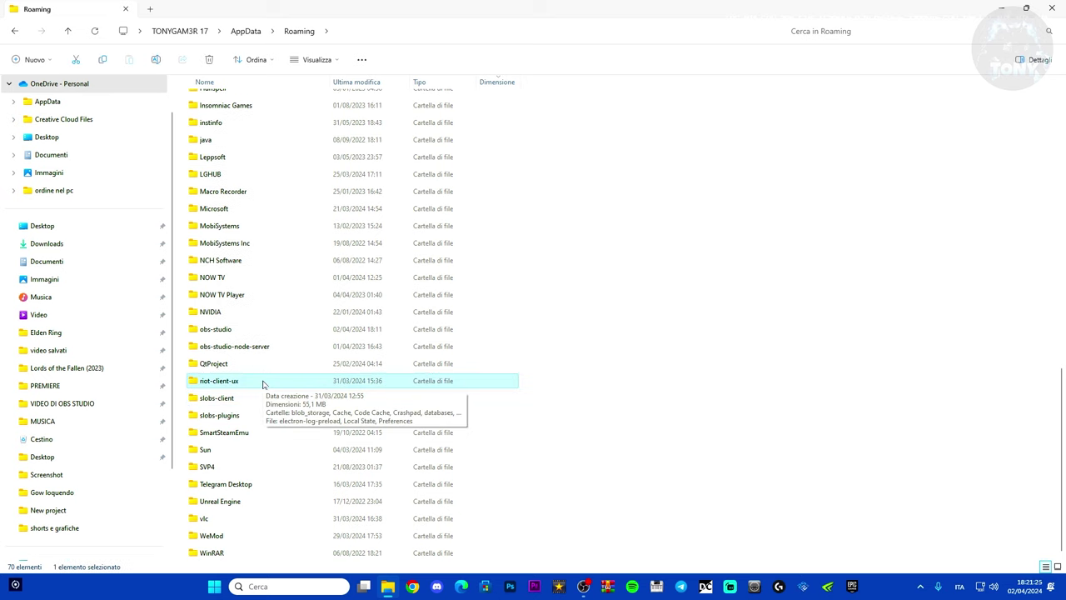
key("Delete")
left_click(260, 383)
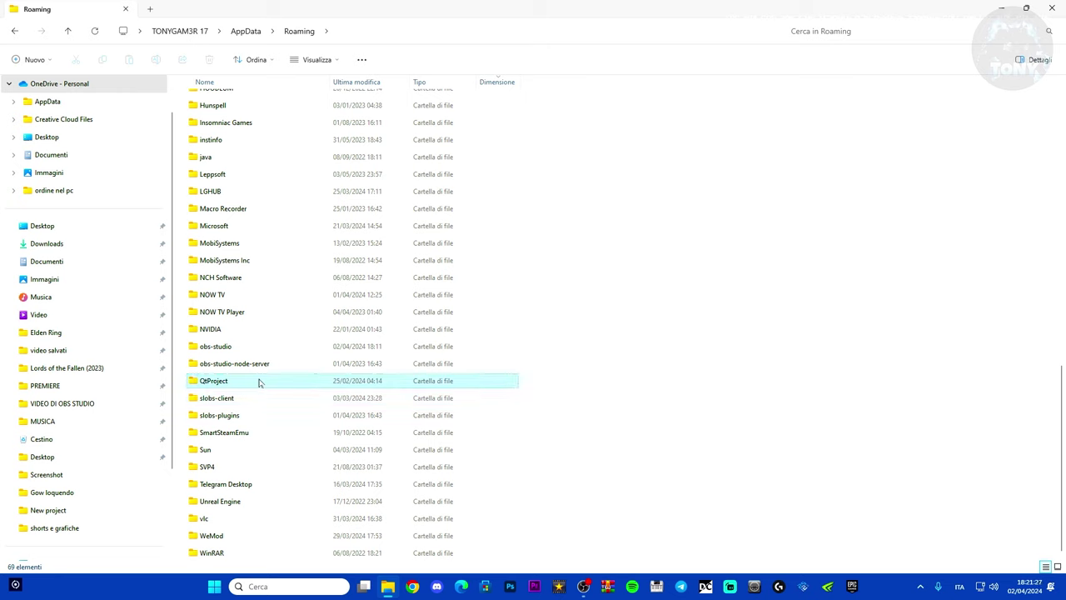
key("Delete")
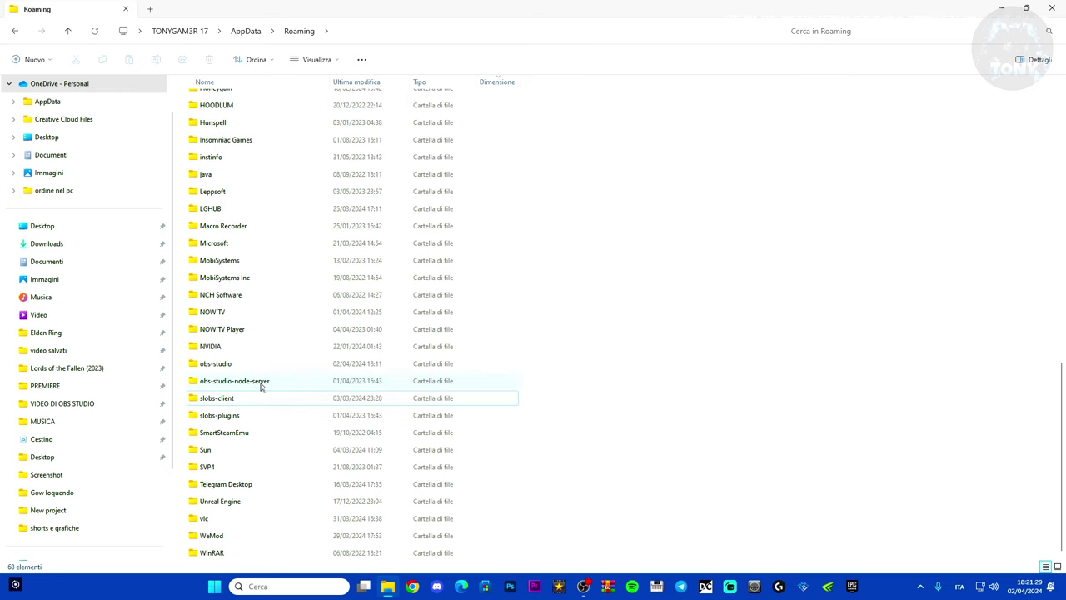
Step: Delete the NOW TV Player, NOW TV and NCH Software folders from AppData's Roaming folder
left_click(260, 366)
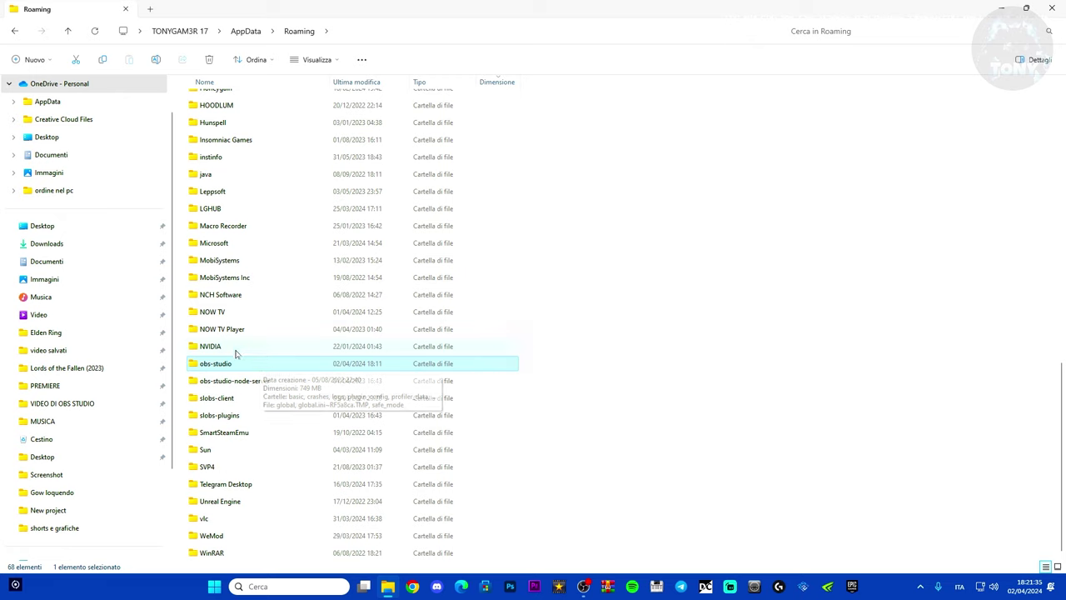
left_click(249, 348)
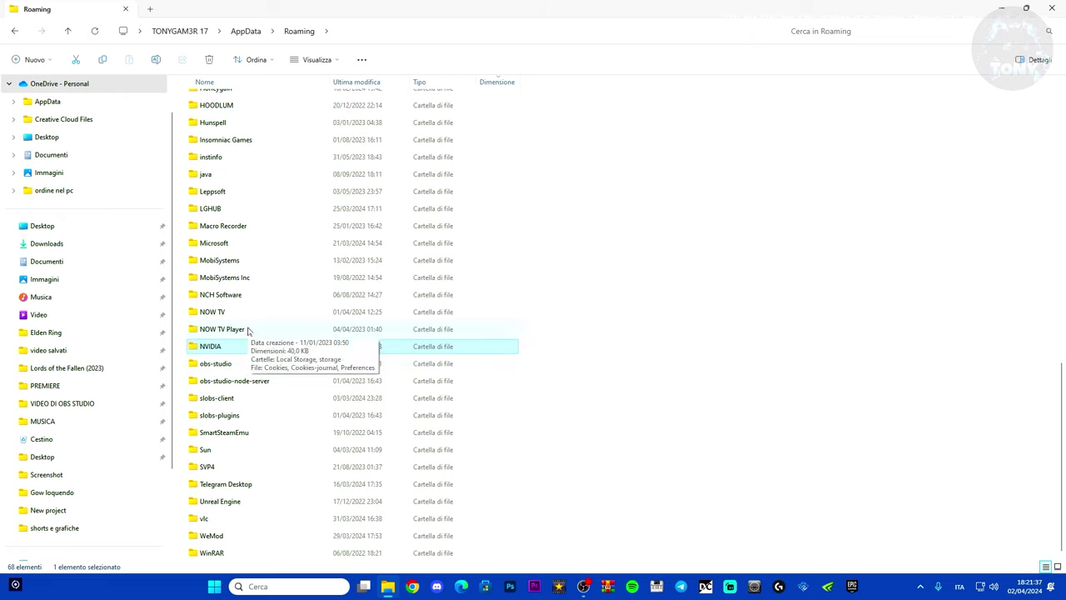
left_click(249, 330)
key("Delete")
left_click(251, 332)
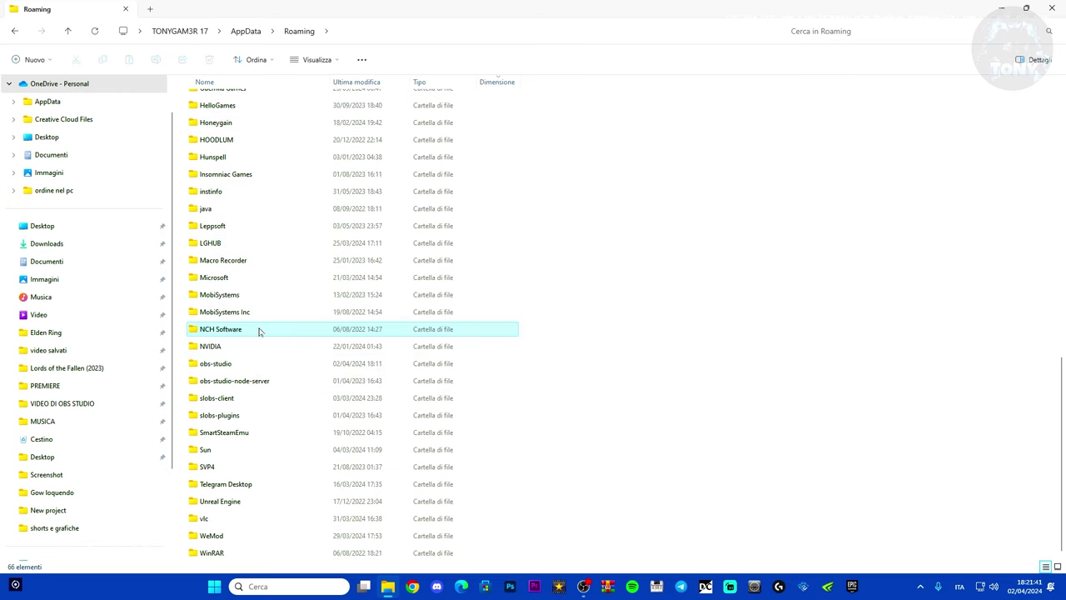
key("Delete")
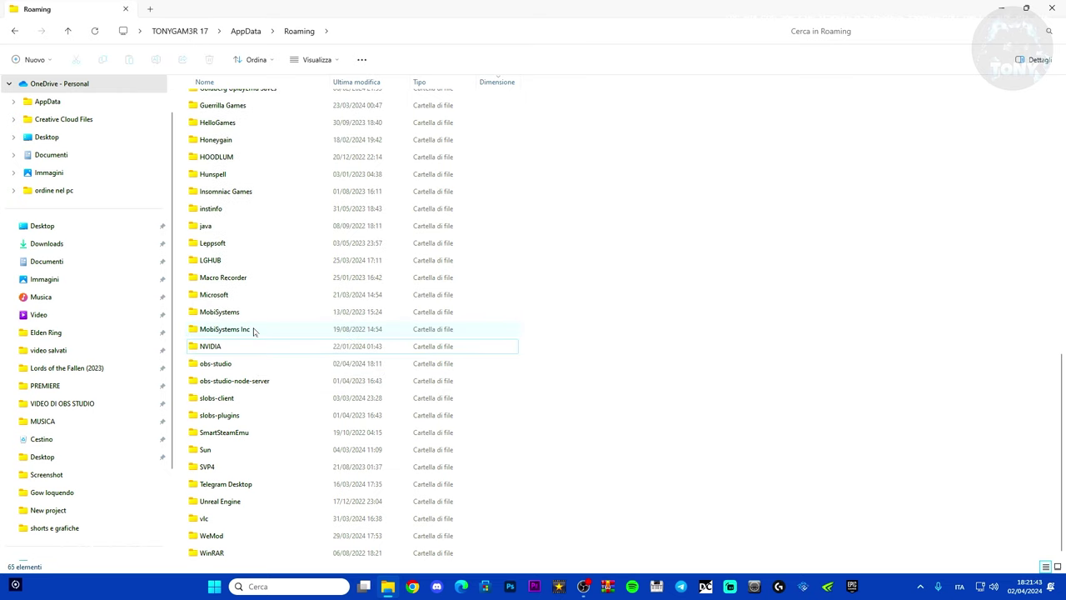
left_click(254, 330)
key("Delete")
scroll(273, 350, "up", 15)
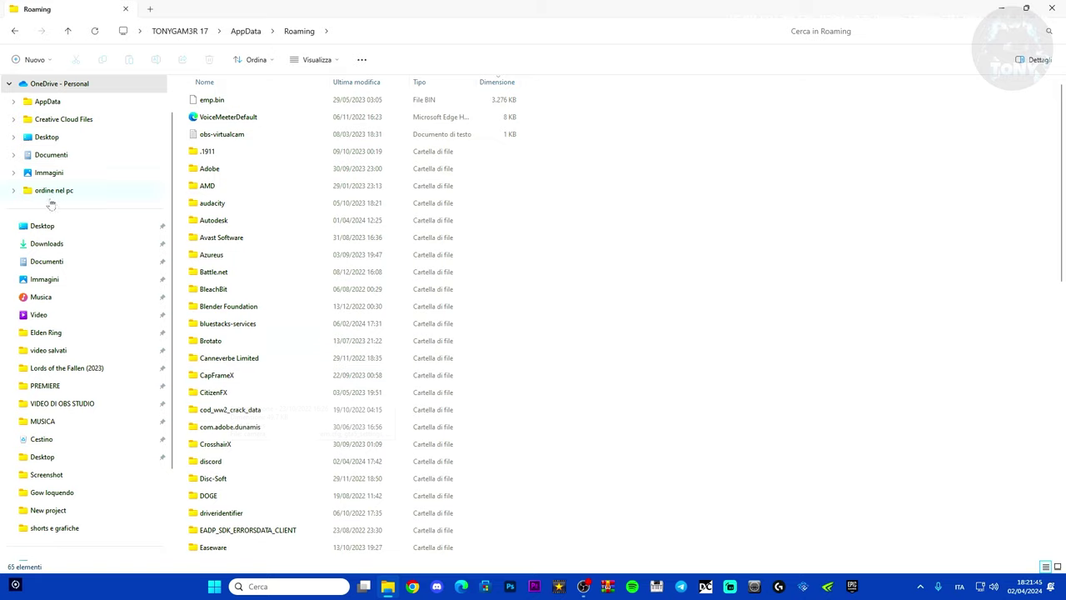
Step: Return to the desktop and empty the Recycle Bin (Cestino)
key("super+d")
right_click(20, 15)
left_click(50, 65)
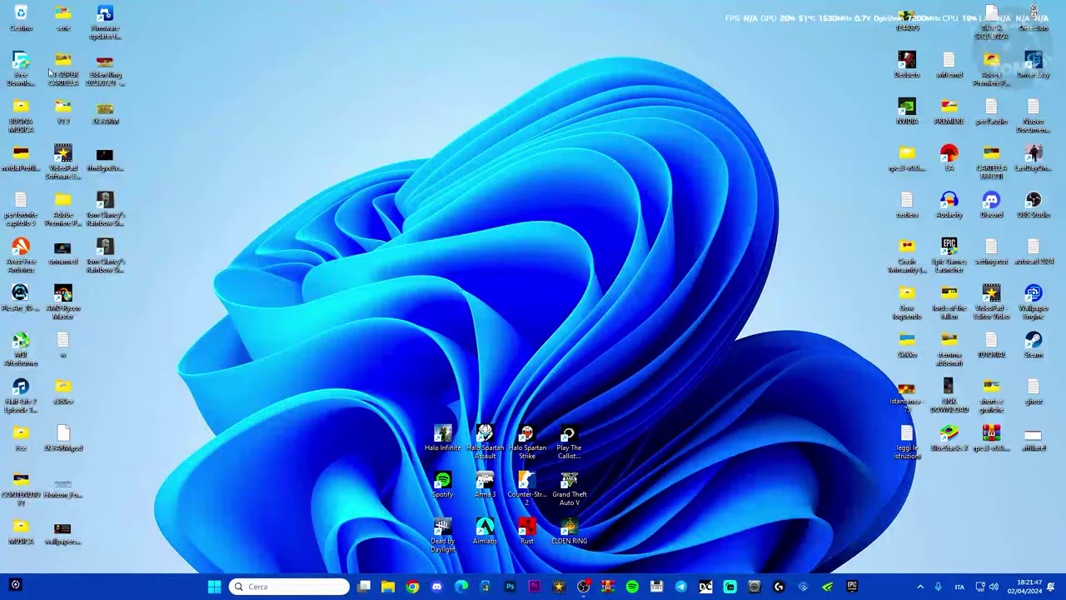
left_click(569, 301)
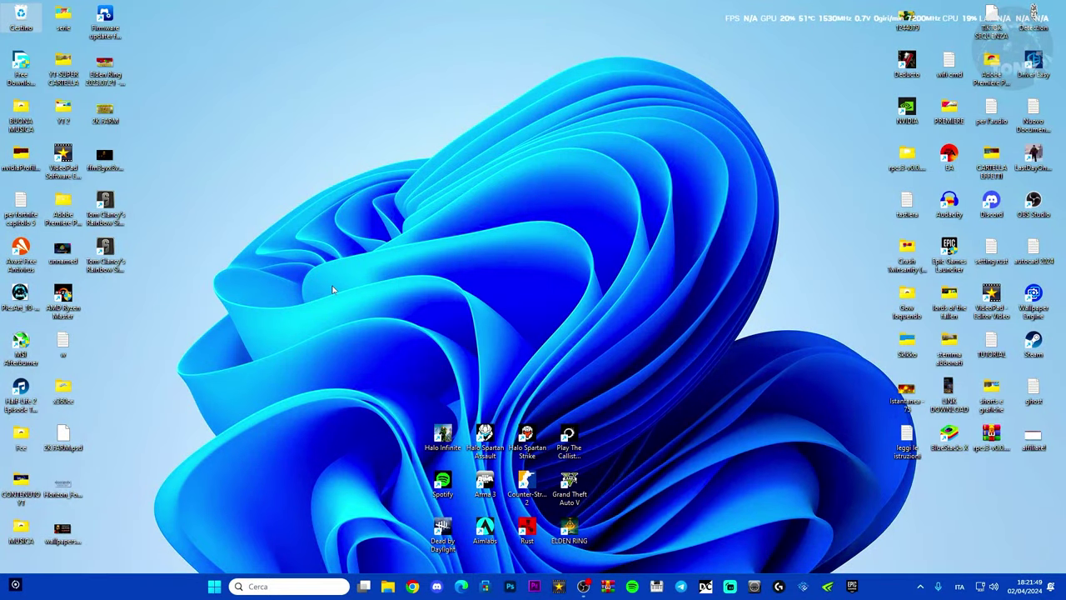
Step: Open Questo PC in a new File Explorer window and restore the window to a smaller size
left_click(388, 586)
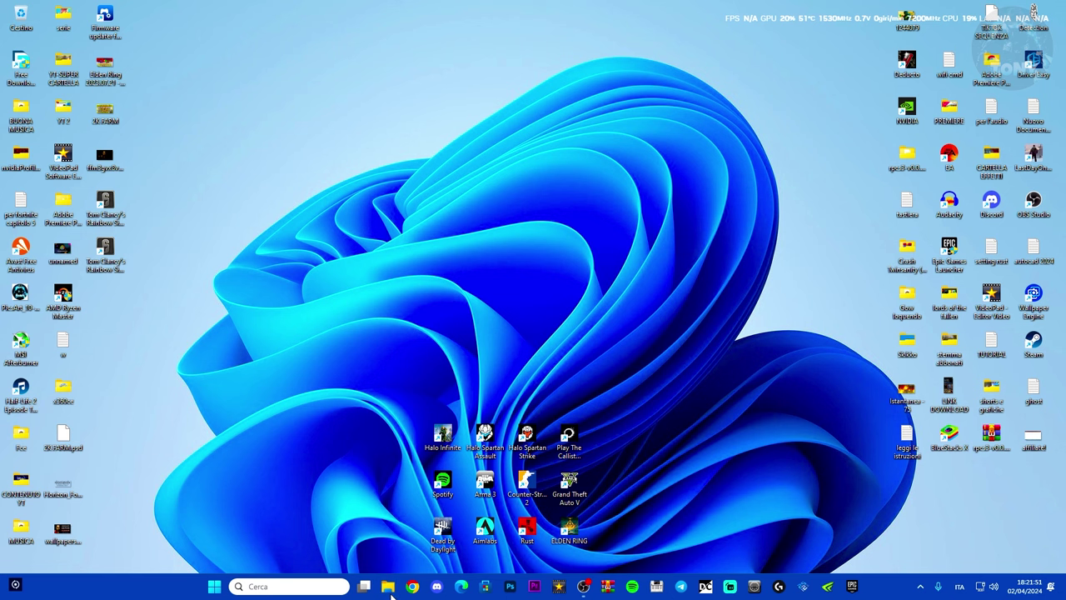
scroll(41, 229, "down", 2)
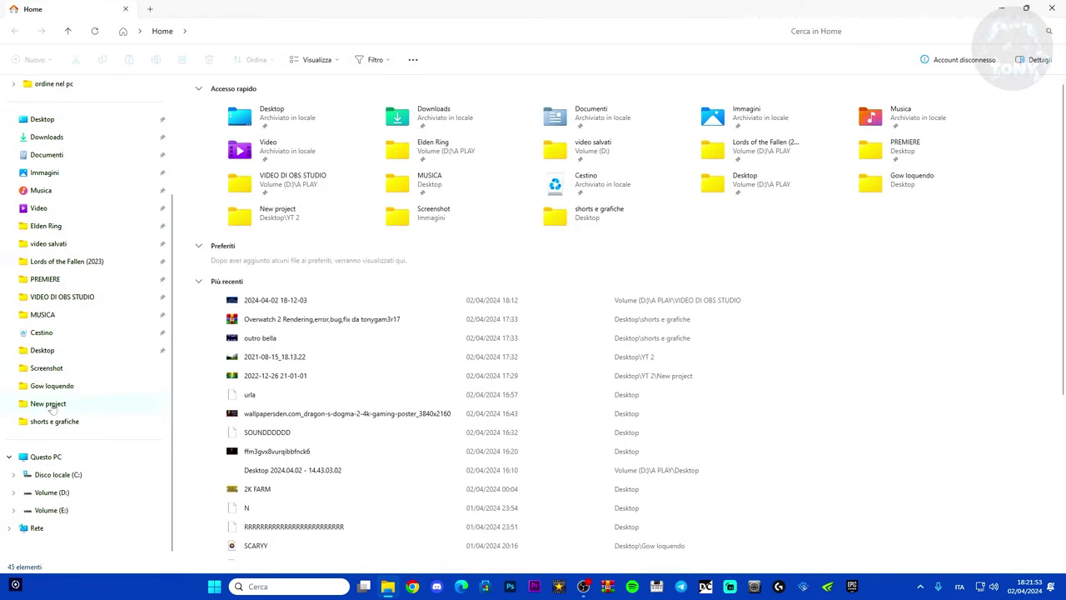
left_click(43, 460)
double_click(383, 8)
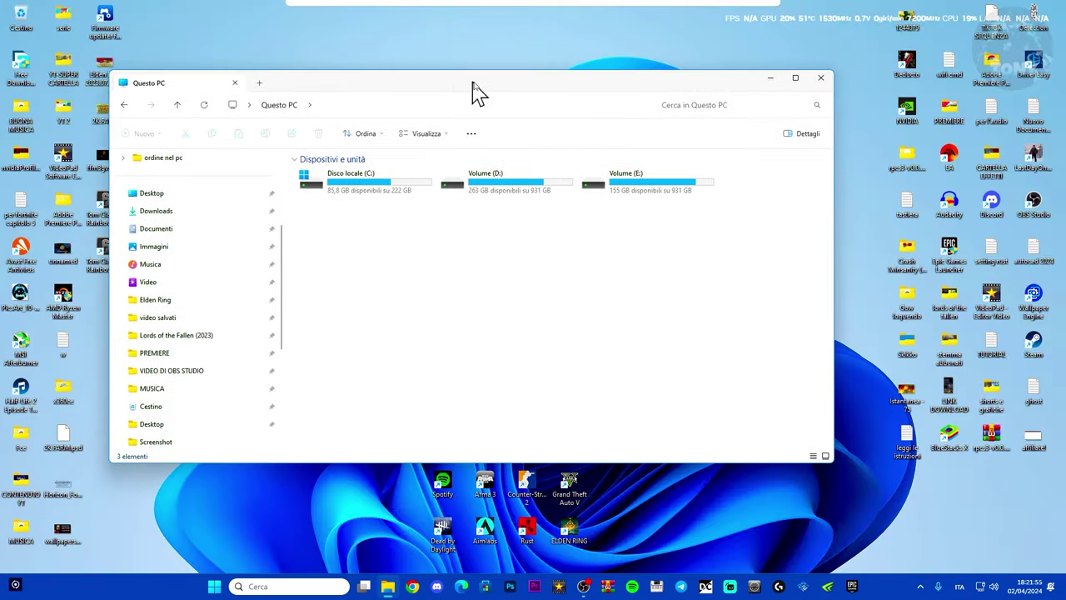
Step: Open the optimisation schedule settings from the drive tools in the properties of Disco locale (C:)
right_click(351, 173)
left_click(411, 364)
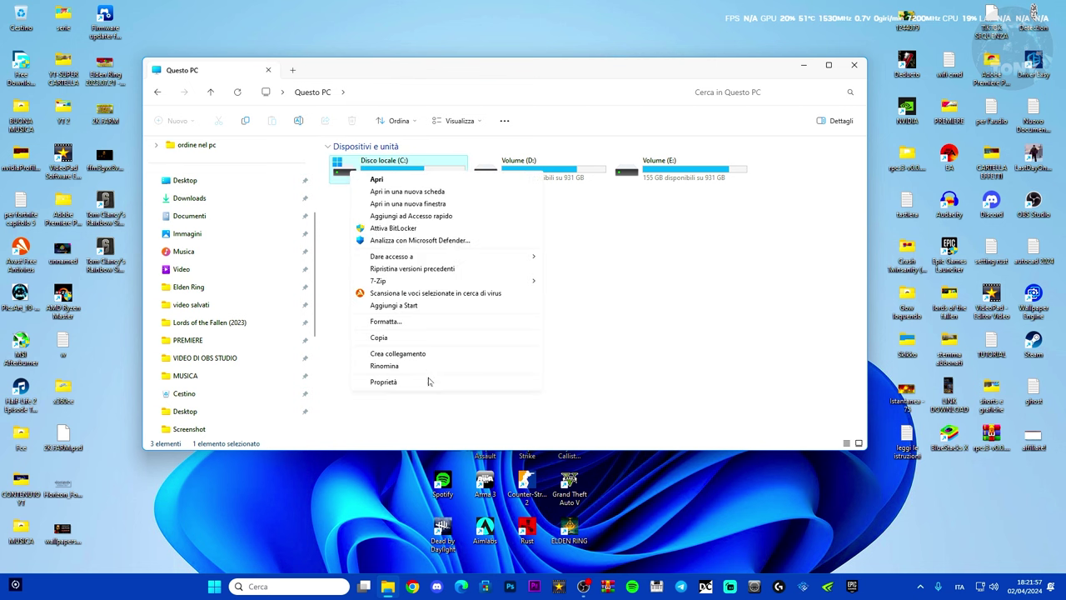
left_click(392, 377)
left_click(426, 207)
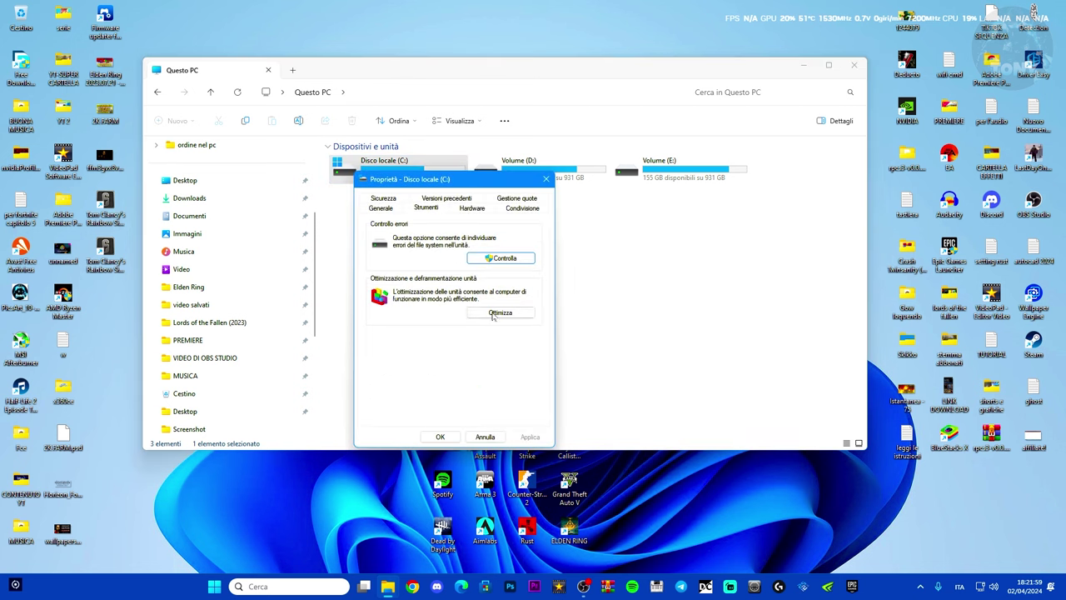
left_click(501, 313)
left_click(676, 364)
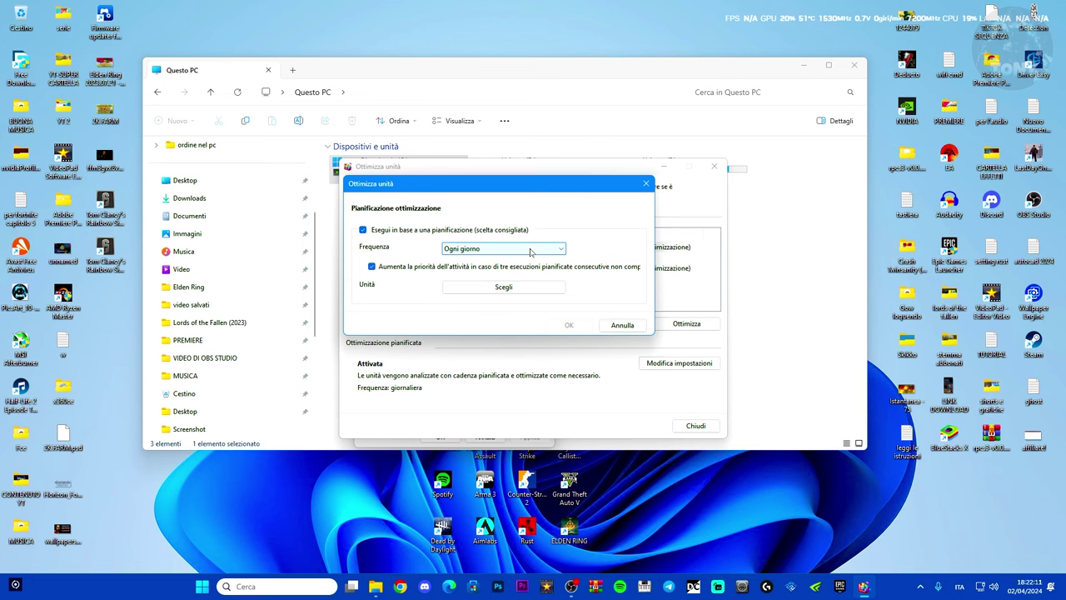
Step: Set the scheduled drive optimisation frequency to weekly (Ogni settimana)
left_click_drag(554, 191, 379, 195)
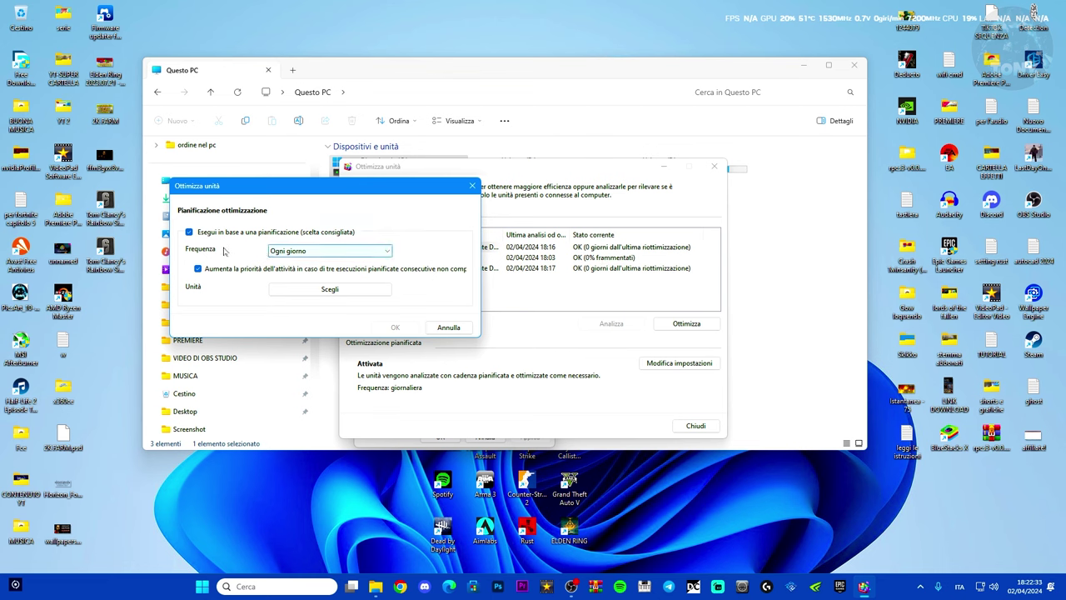
left_click(326, 251)
left_click(318, 271)
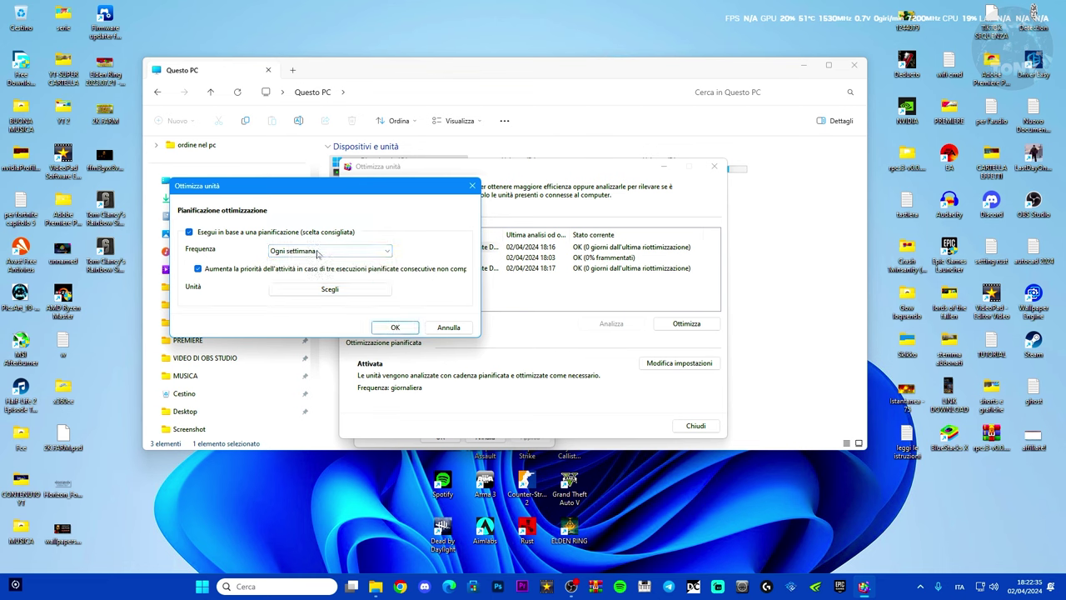
left_click(319, 253)
left_click(319, 269)
left_click_drag(429, 187, 441, 191)
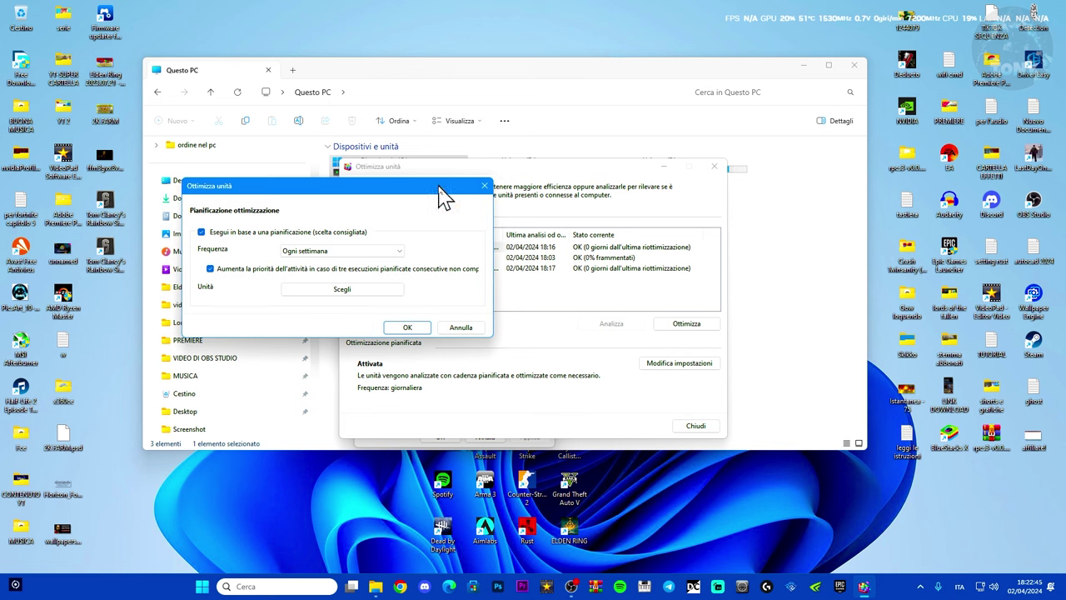
Step: Review which drives the schedule covers, cancel the drive selection, and save the optimisation schedule
left_click(360, 290)
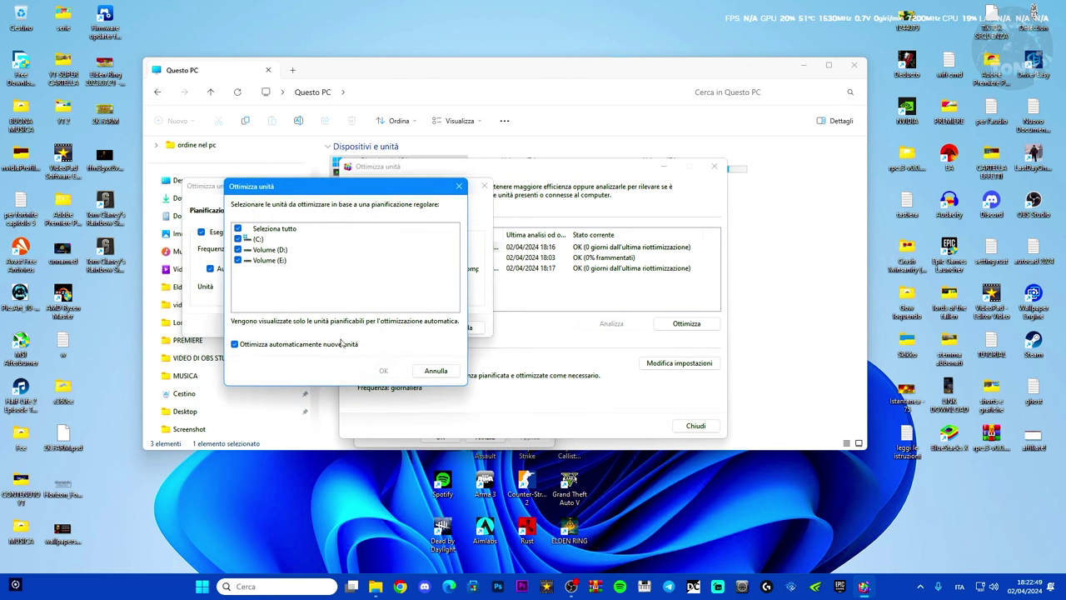
left_click(431, 373)
left_click(403, 326)
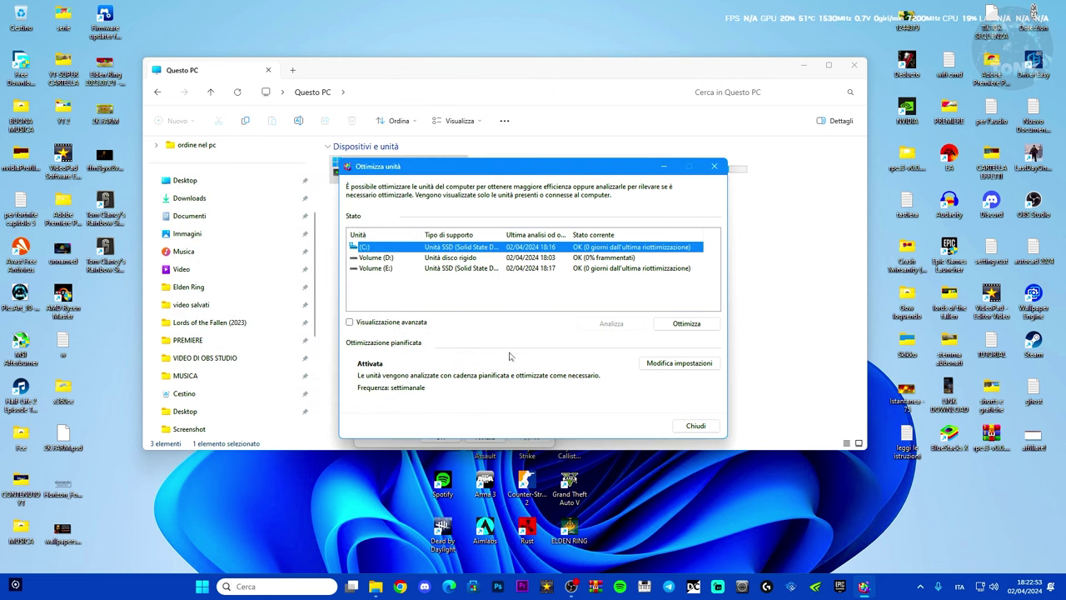
Step: Close the drive optimisation window and the properties of Disco locale (C:)
left_click(504, 298)
left_click(695, 425)
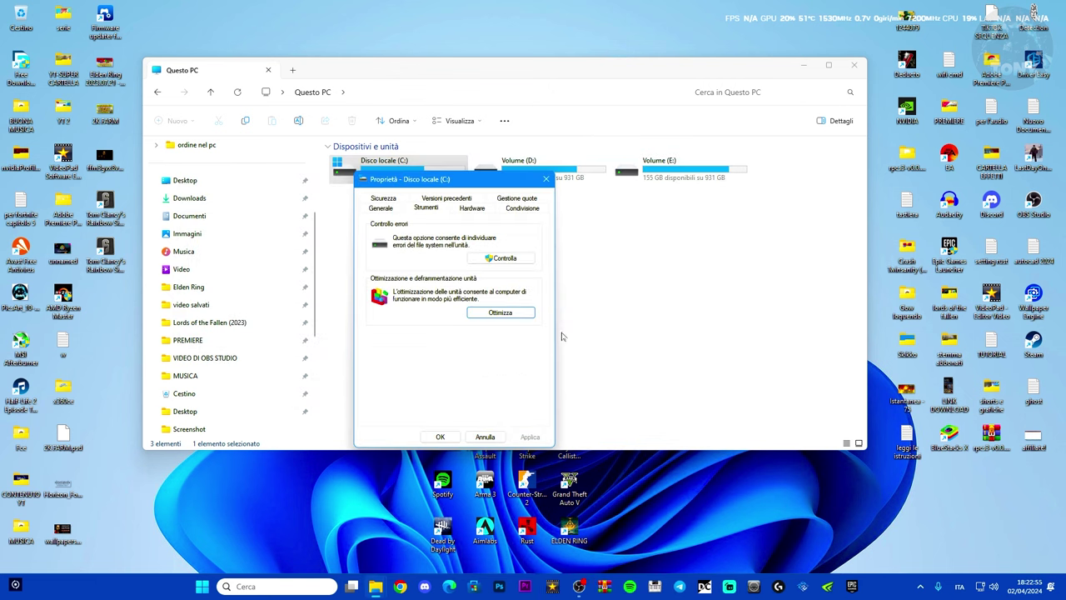
left_click(547, 177)
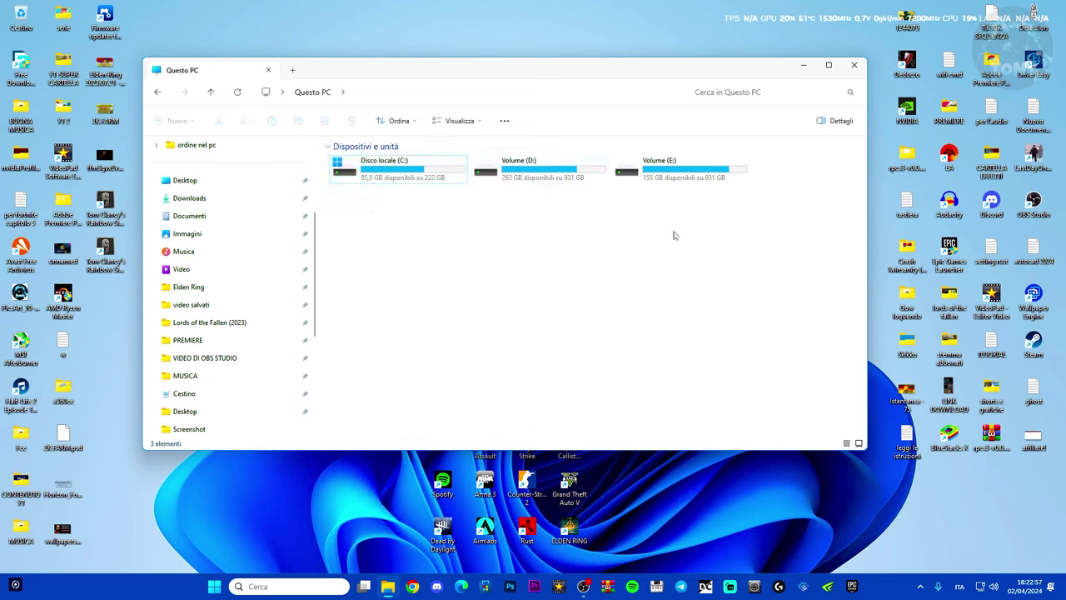